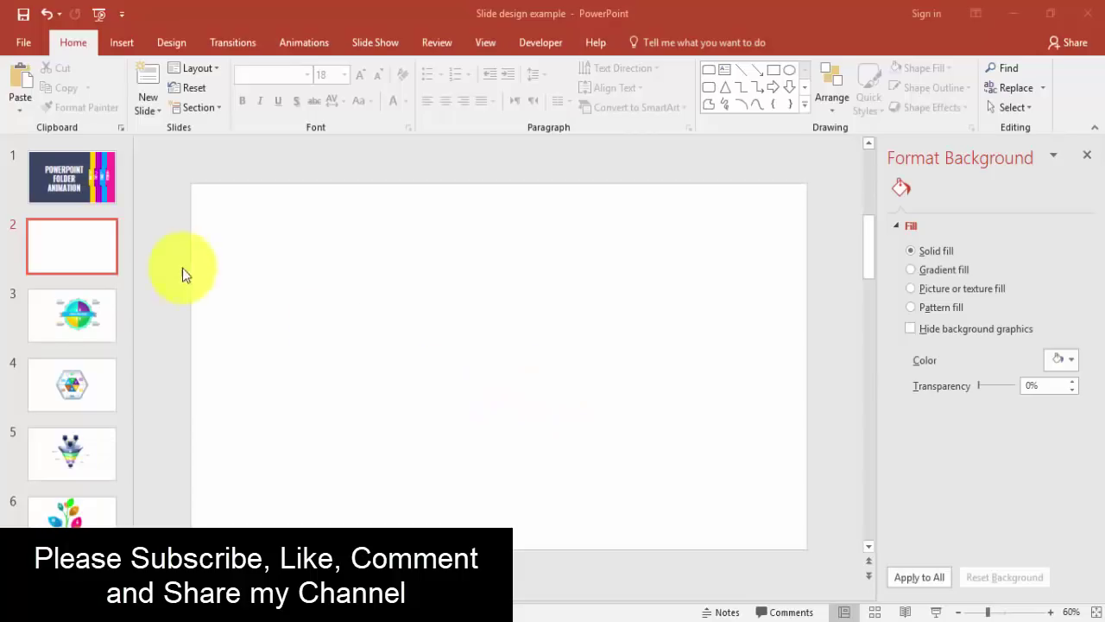
Step: Draw a rectangle over most of the slide, leaving a white left strip, with no outline
{"action": "left_click", "coordinate": [117, 49]}
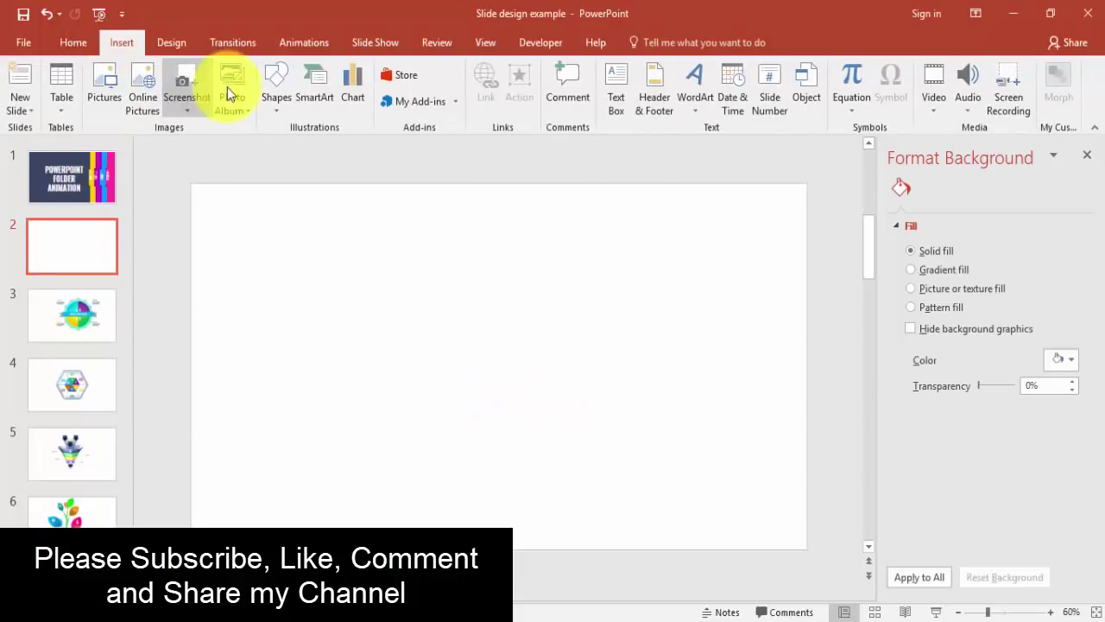
{"action": "left_click", "coordinate": [266, 114]}
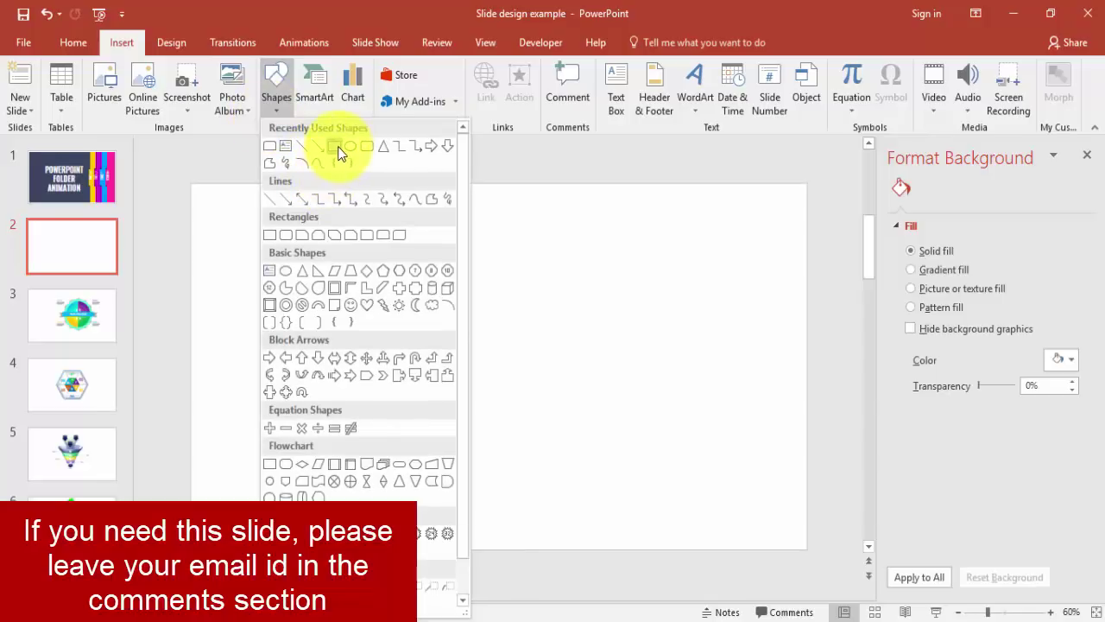
{"action": "left_click", "coordinate": [339, 153]}
{"action": "mouse_move", "coordinate": [808, 184]}
{"action": "left_mouse_down"}
{"action": "mouse_move", "coordinate": [795, 264]}
{"action": "mouse_move", "coordinate": [795, 552]}
{"action": "mouse_move", "coordinate": [265, 547]}
{"action": "mouse_move", "coordinate": [276, 547]}
{"action": "left_mouse_up"}
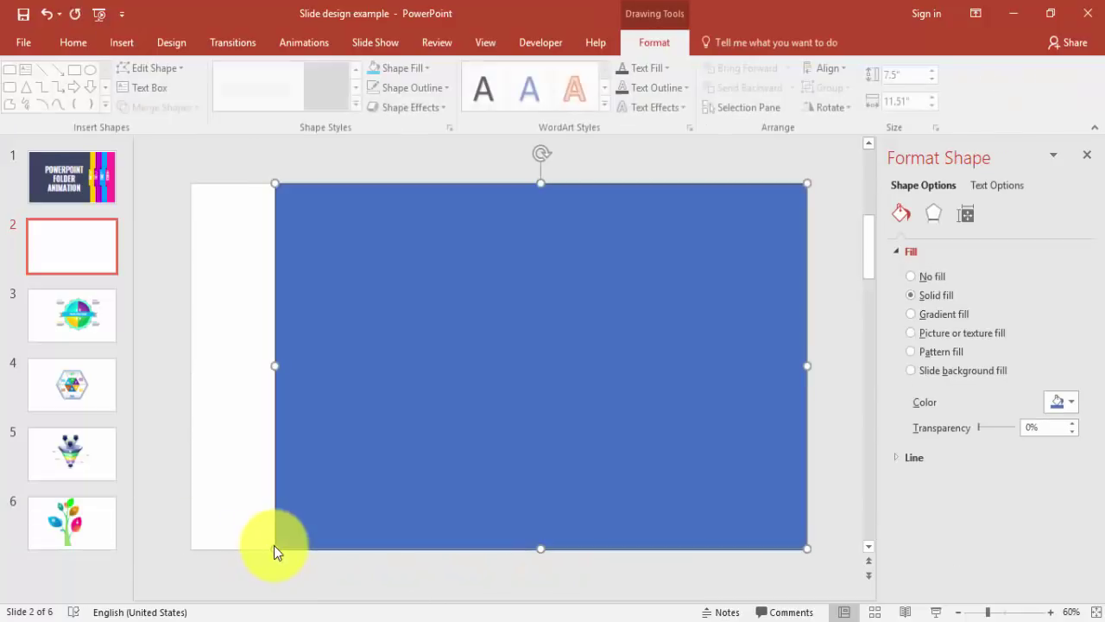
{"action": "left_click", "coordinate": [437, 93]}
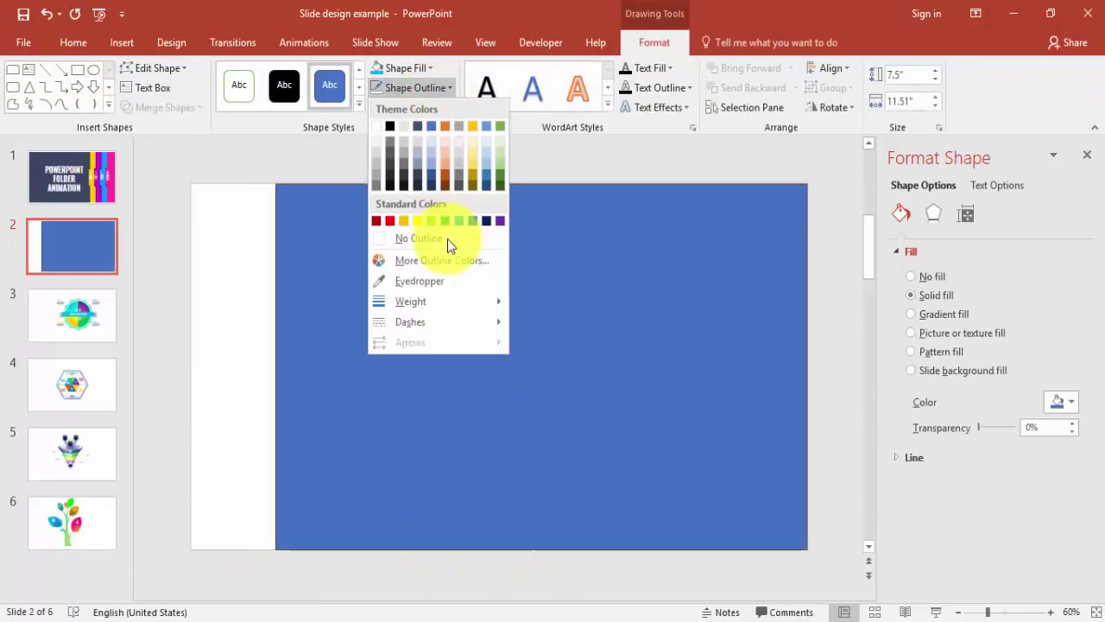
{"action": "left_click", "coordinate": [447, 246]}
{"action": "left_click", "coordinate": [243, 249]}
{"action": "left_click", "coordinate": [122, 42]}
Step: Draw a Round Top Corners rectangle, rotate it 90° right and place it on the panel's left edge
{"action": "left_click", "coordinate": [279, 109]}
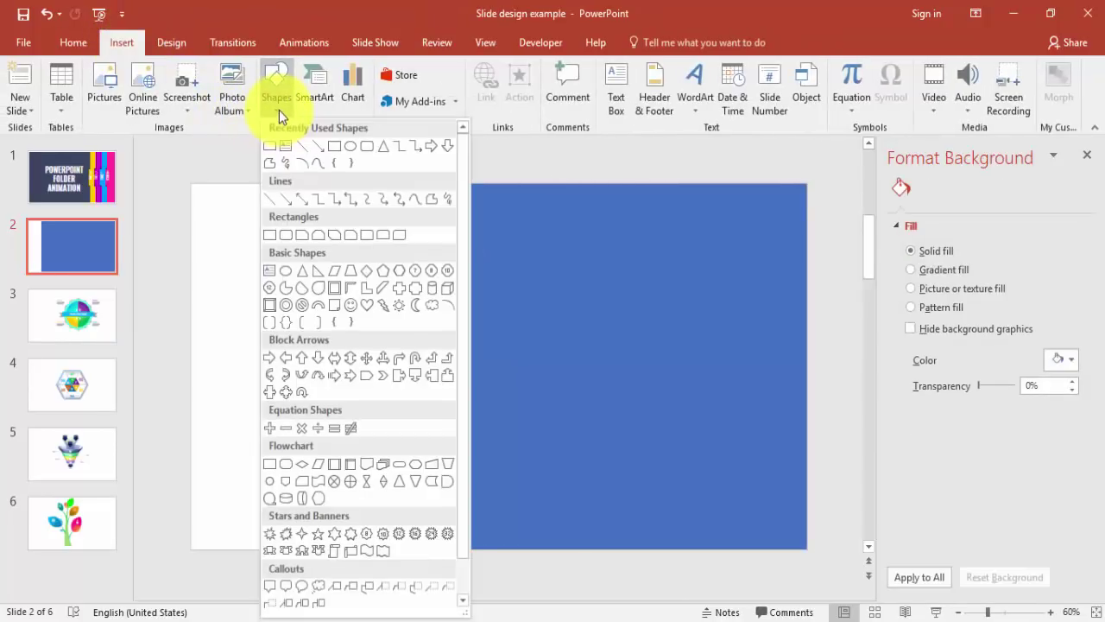
{"action": "left_click", "coordinate": [381, 236]}
{"action": "mouse_move", "coordinate": [247, 284]}
{"action": "left_mouse_down"}
{"action": "mouse_move", "coordinate": [282, 413]}
{"action": "mouse_move", "coordinate": [360, 348]}
{"action": "mouse_move", "coordinate": [372, 311]}
{"action": "mouse_move", "coordinate": [386, 313]}
{"action": "left_mouse_up"}
{"action": "left_click", "coordinate": [821, 111]}
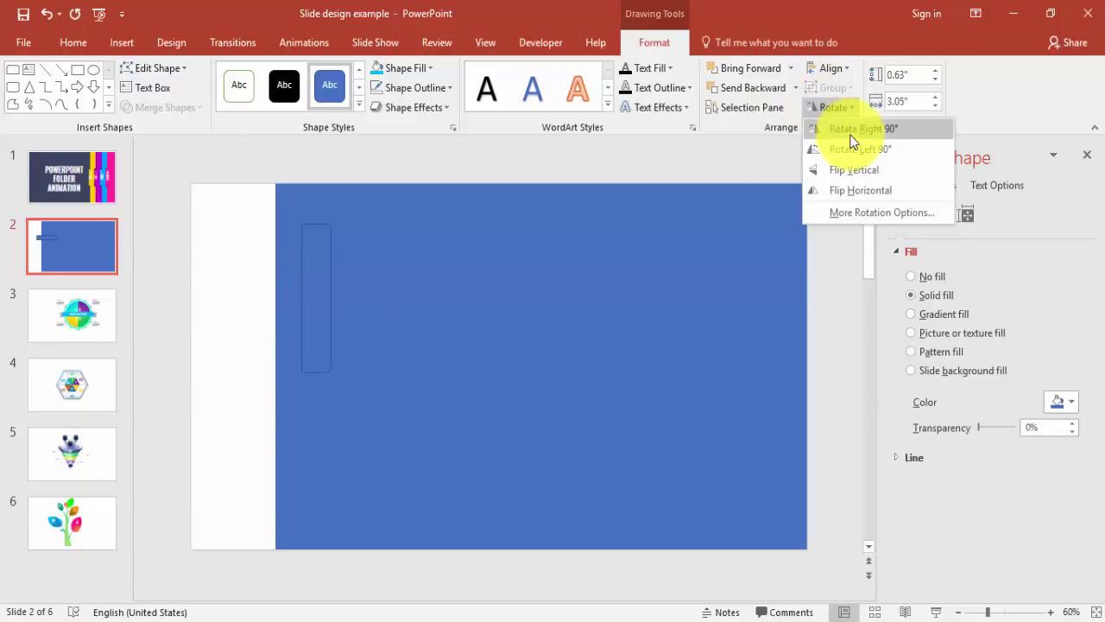
{"action": "left_click", "coordinate": [852, 128]}
{"action": "left_click_drag", "start_coordinate": [316, 264], "coordinate": [276, 326]}
Step: Remove the tab's outline and give it an outer shadow preset
{"action": "left_click", "coordinate": [413, 88]}
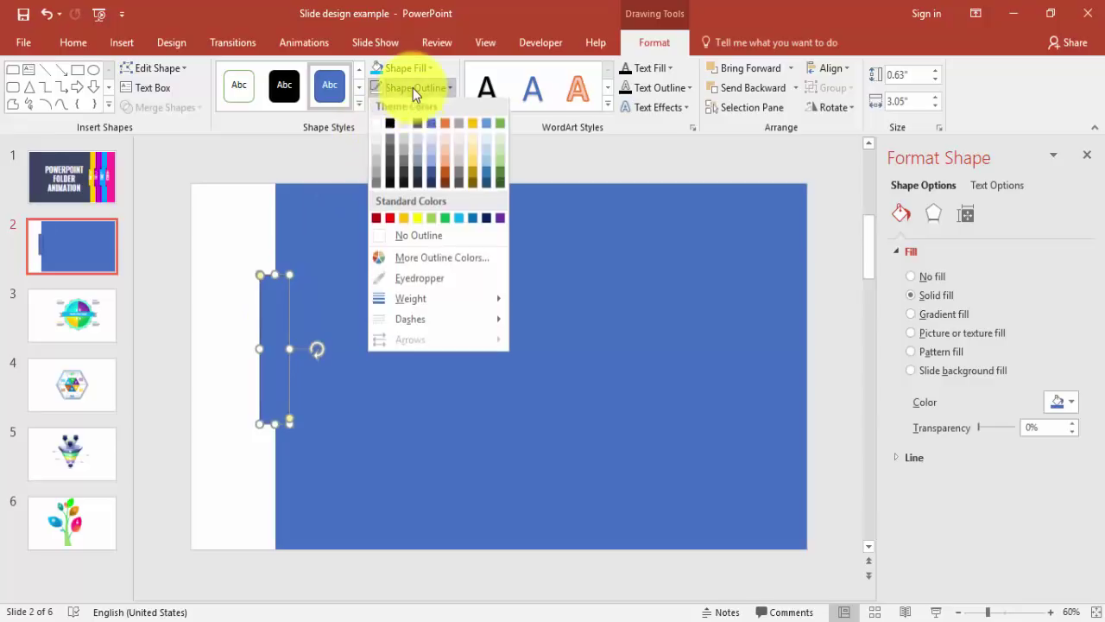
{"action": "left_click", "coordinate": [435, 239]}
{"action": "left_click", "coordinate": [893, 252]}
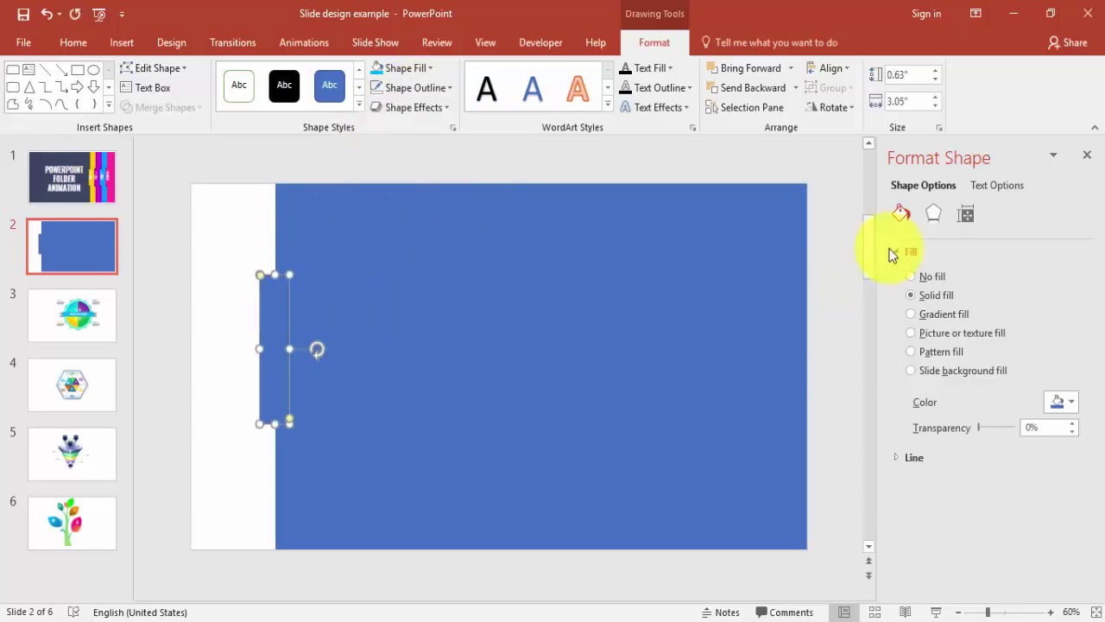
{"action": "left_click", "coordinate": [933, 216]}
{"action": "left_click", "coordinate": [1062, 277]}
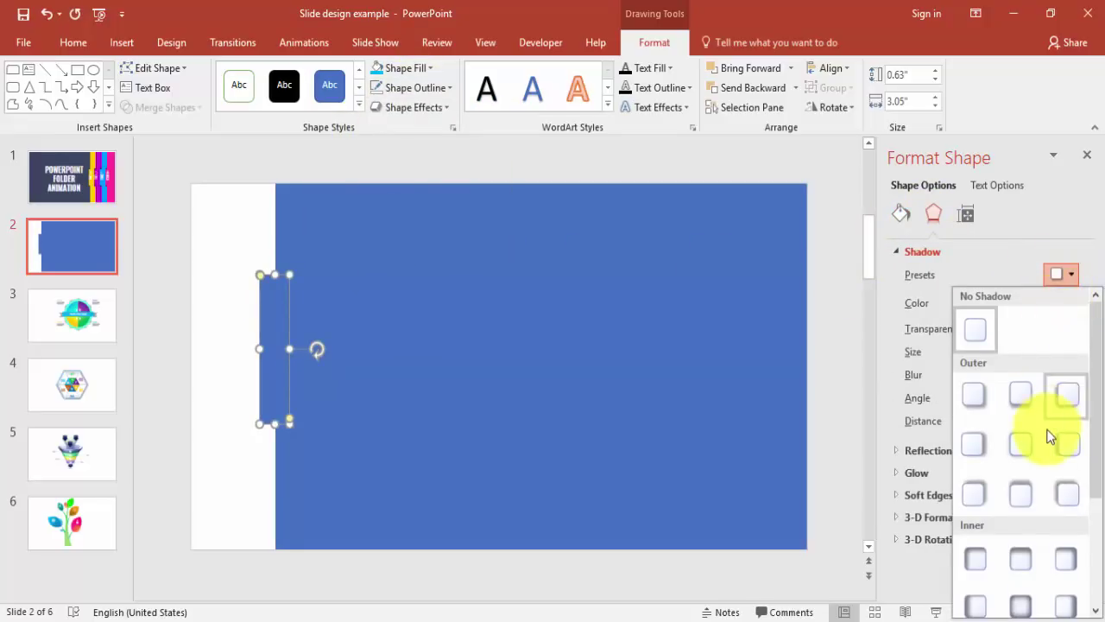
{"action": "left_click", "coordinate": [978, 449]}
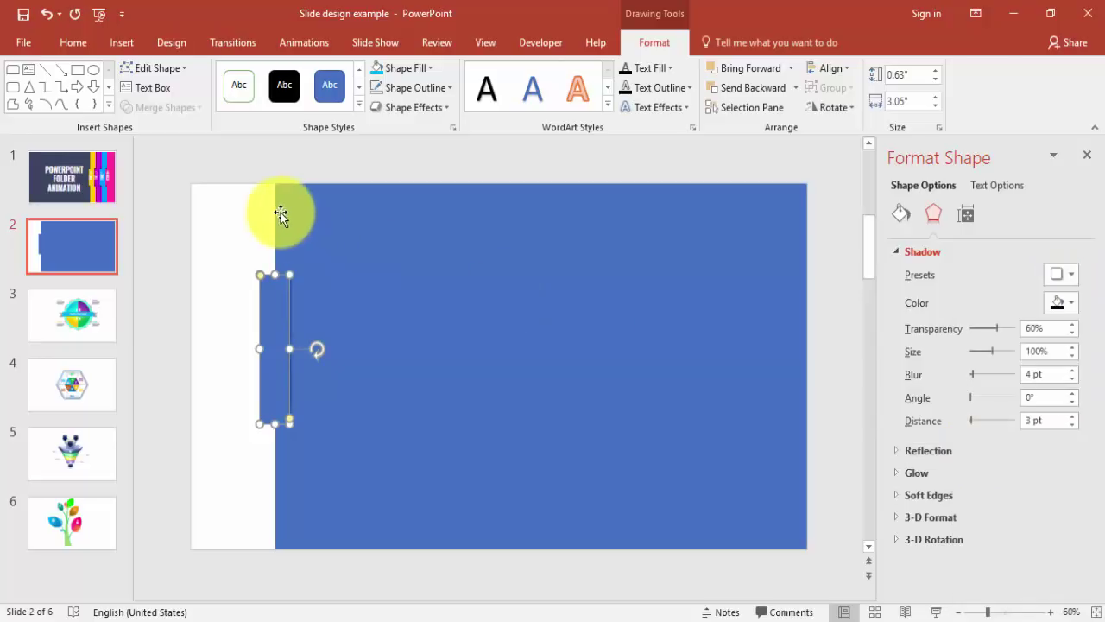
{"action": "left_click", "coordinate": [247, 232]}
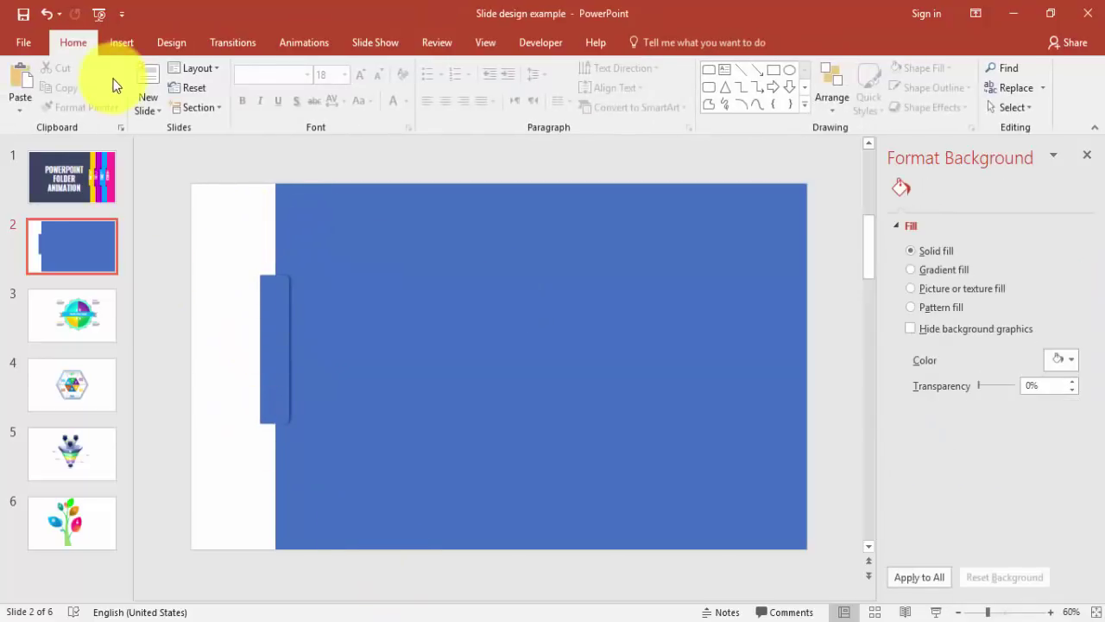
Step: Draw a small Flowchart: Delay shape with no outline and black fill
{"action": "left_click", "coordinate": [122, 42]}
{"action": "left_click", "coordinate": [274, 95]}
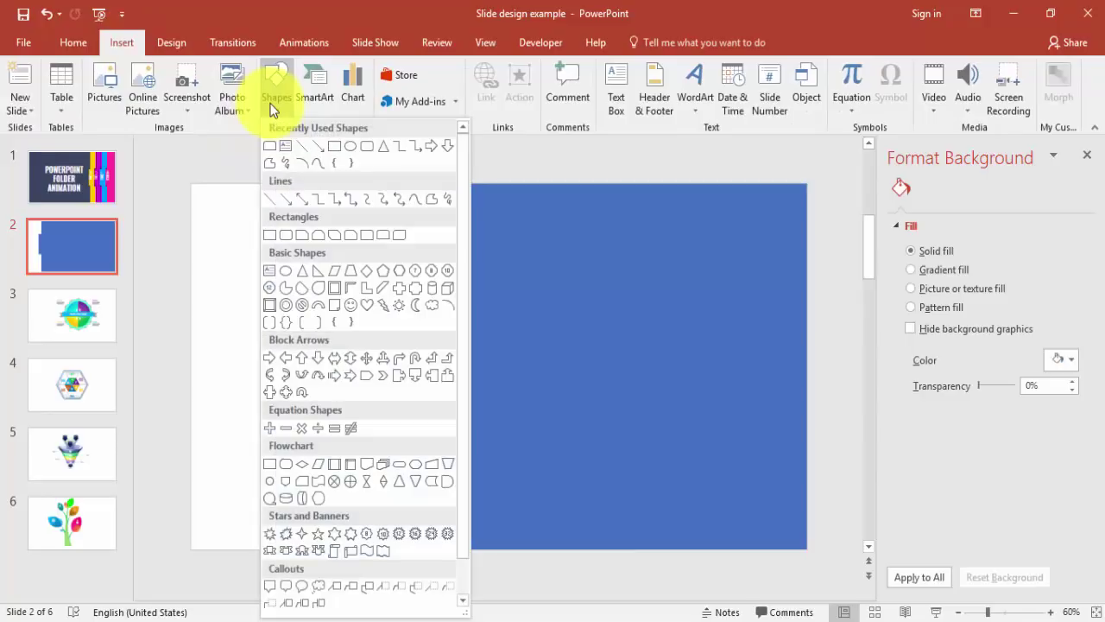
{"action": "left_click", "coordinate": [444, 483]}
{"action": "left_click_drag", "start_coordinate": [235, 434], "coordinate": [252, 449]}
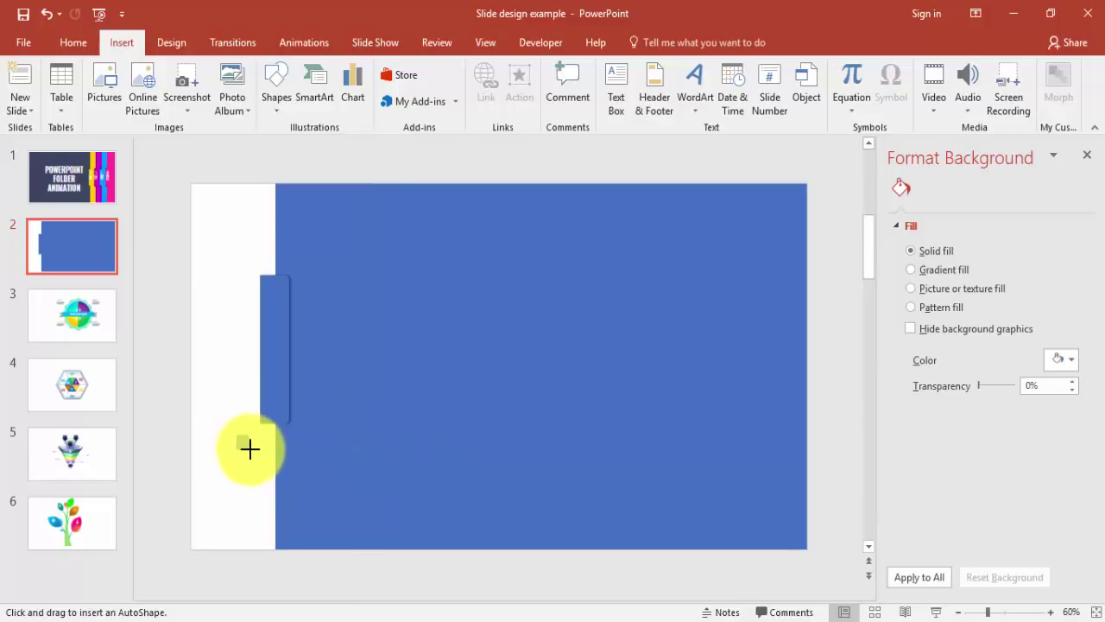
{"action": "left_click_drag", "start_coordinate": [253, 449], "coordinate": [253, 449]}
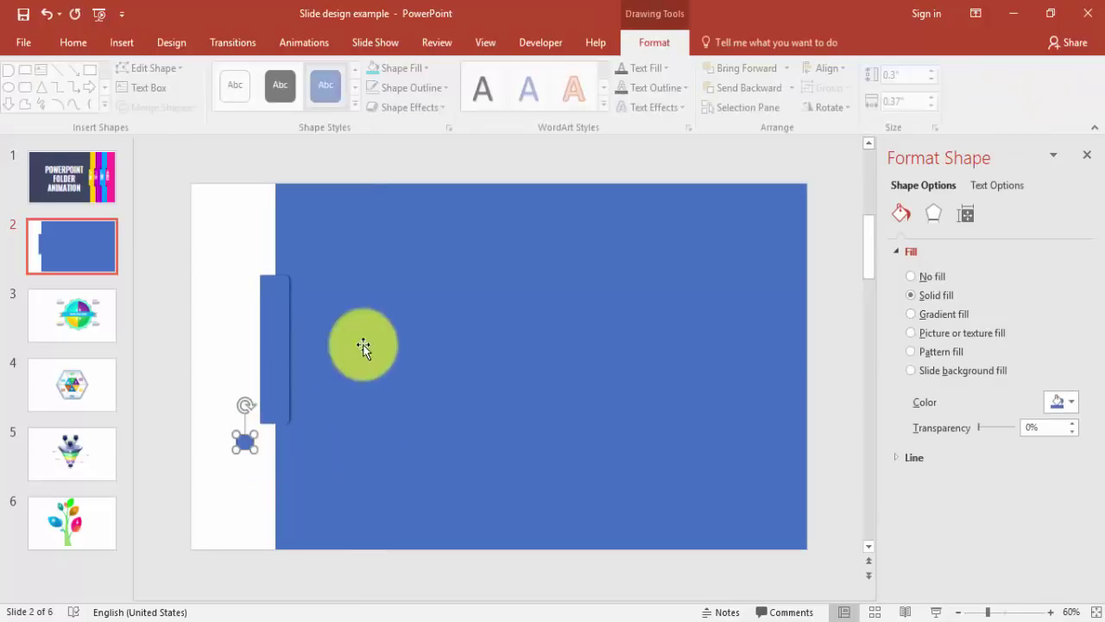
{"action": "left_click", "coordinate": [409, 87]}
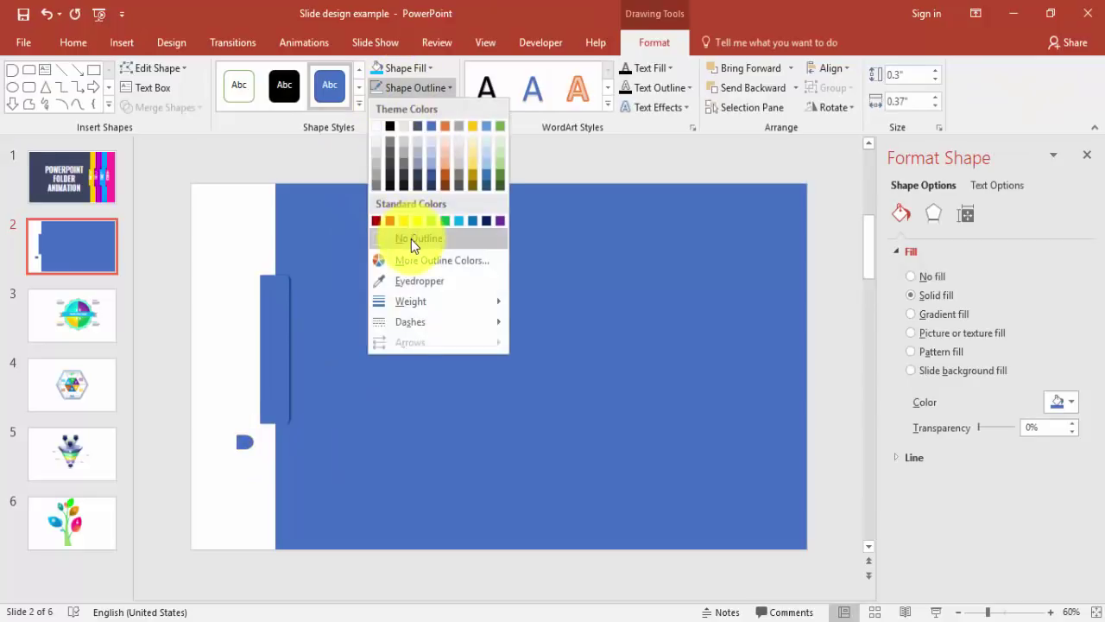
{"action": "left_click", "coordinate": [411, 239]}
{"action": "left_click", "coordinate": [382, 67]}
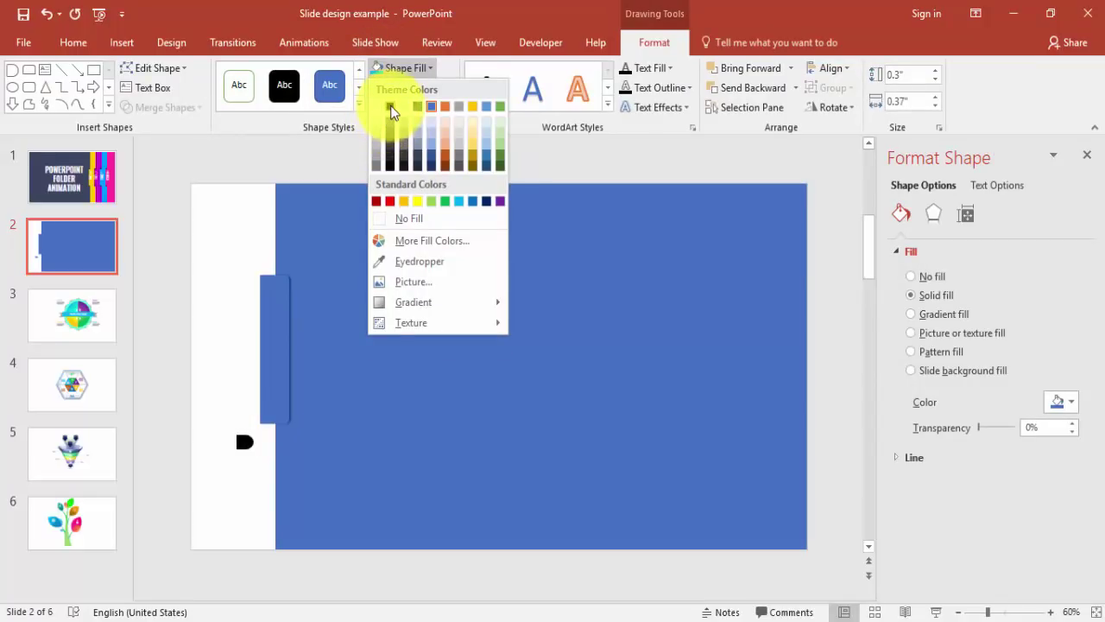
{"action": "left_click", "coordinate": [390, 106]}
Step: Move the black piece to the tab's lower corner and flip it horizontally
{"action": "left_click_drag", "start_coordinate": [244, 443], "coordinate": [274, 436]}
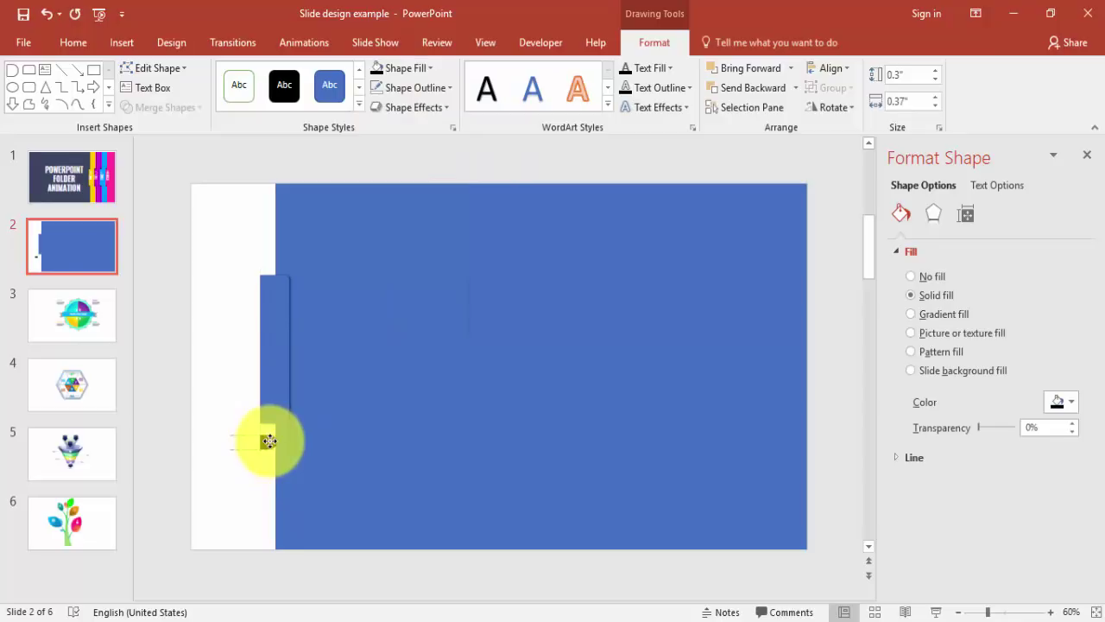
{"action": "left_click", "coordinate": [833, 107]}
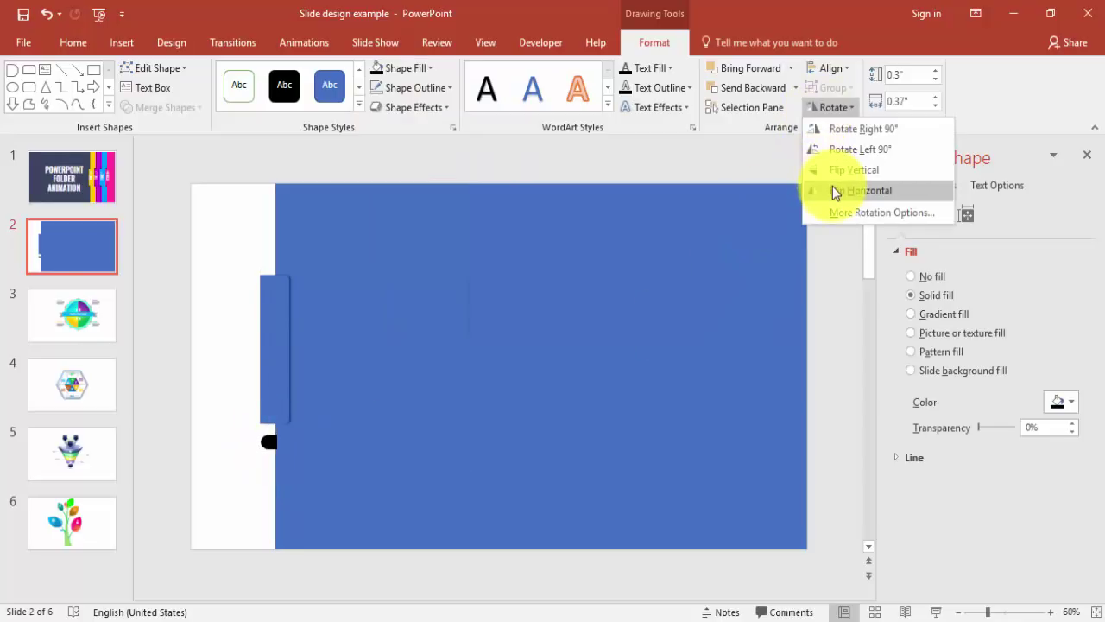
{"action": "left_click", "coordinate": [833, 189]}
{"action": "left_click", "coordinate": [833, 107]}
{"action": "left_click", "coordinate": [224, 471]}
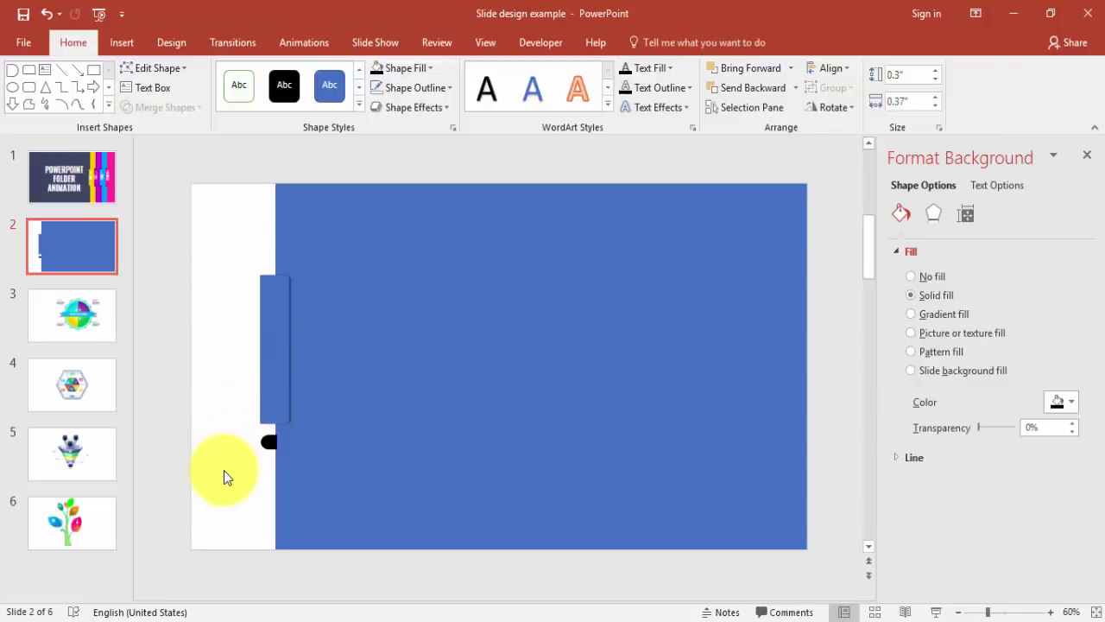
{"action": "left_click", "coordinate": [270, 442]}
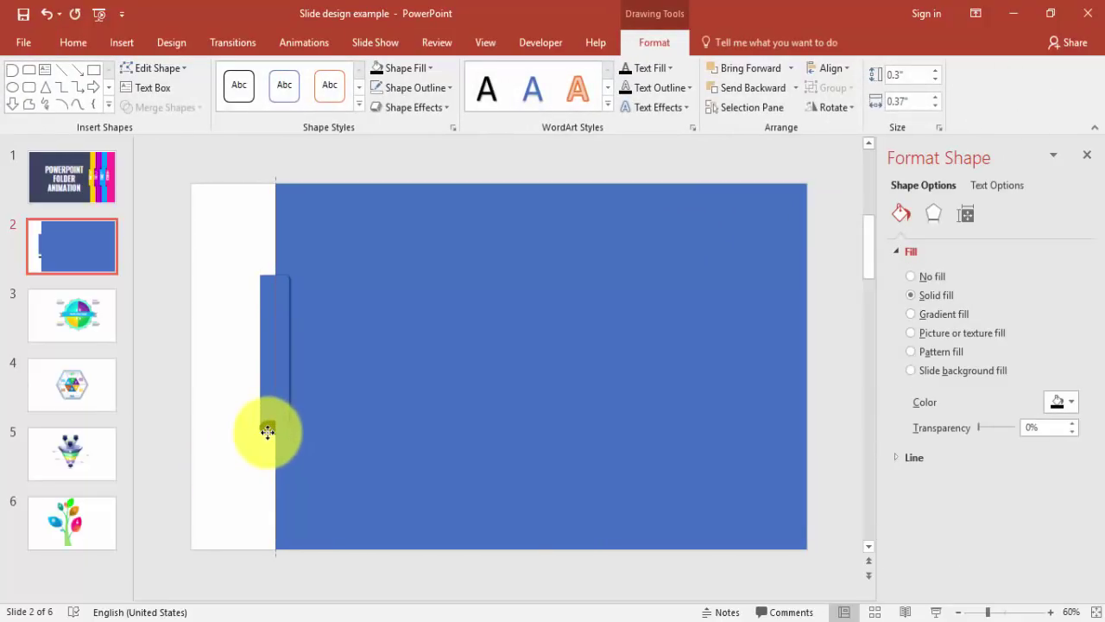
{"action": "left_click_drag", "start_coordinate": [987, 611], "coordinate": [1006, 611]}
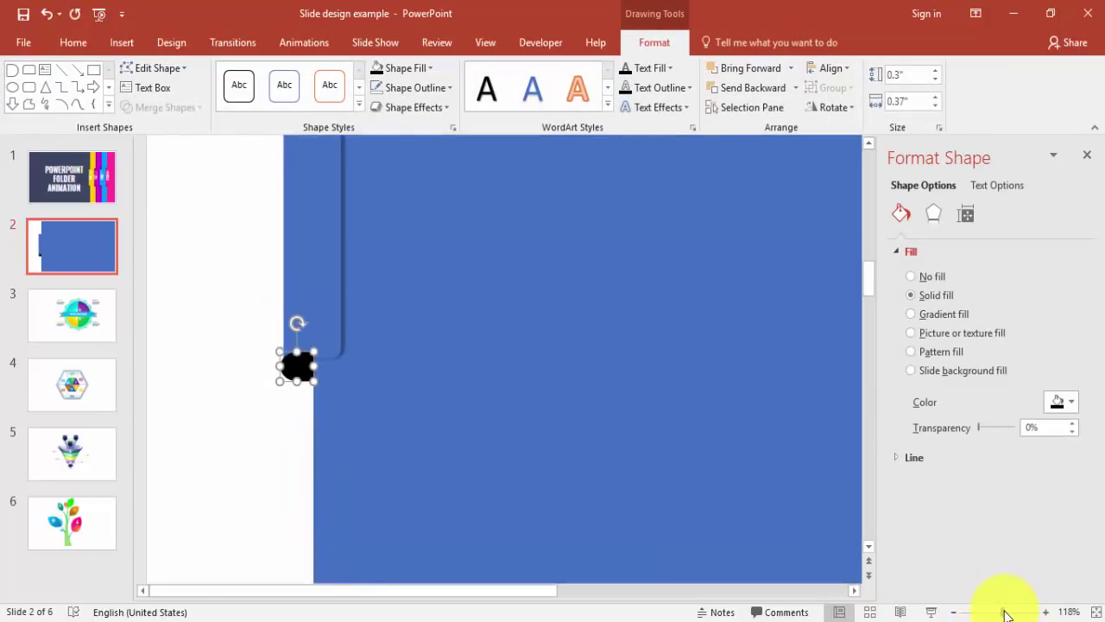
Step: Send the black corner piece to the back, behind the blue tab
{"action": "left_click", "coordinate": [254, 402]}
{"action": "left_click", "coordinate": [297, 366]}
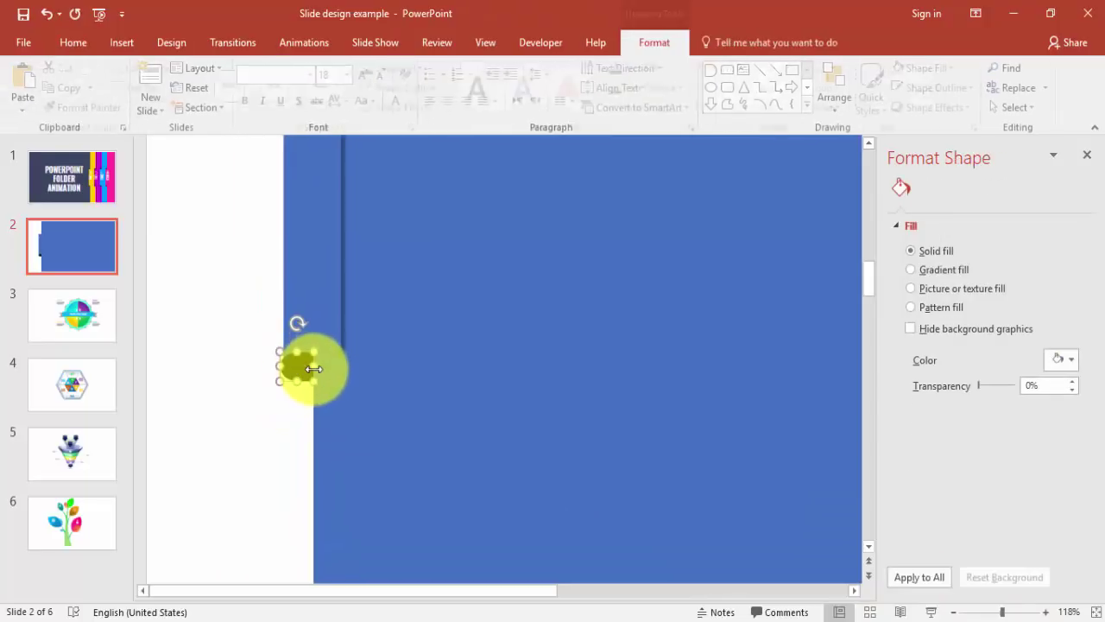
{"action": "left_click", "coordinate": [294, 378]}
{"action": "left_click", "coordinate": [298, 365]}
{"action": "left_click", "coordinate": [292, 397]}
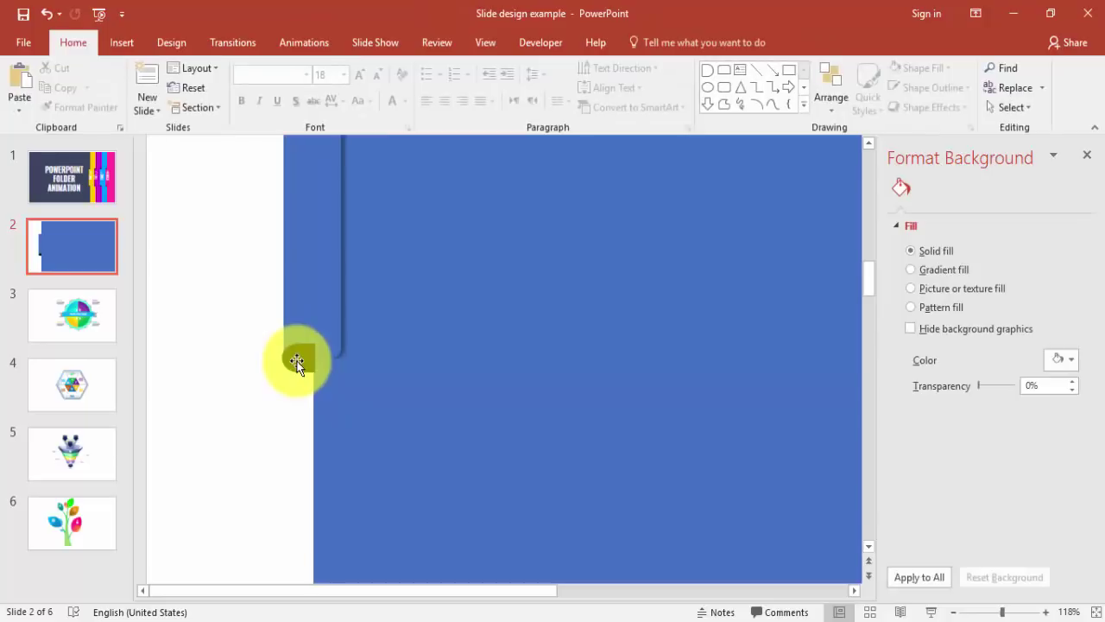
{"action": "left_click", "coordinate": [299, 363]}
{"action": "left_click", "coordinate": [794, 89]}
{"action": "left_click", "coordinate": [784, 128]}
{"action": "left_click", "coordinate": [291, 378]}
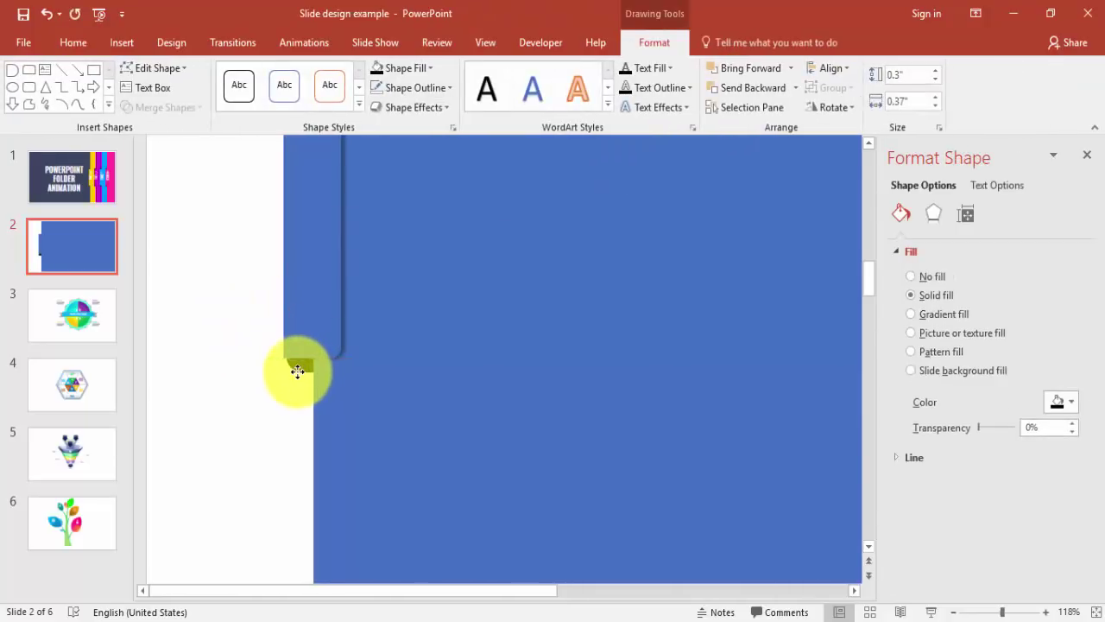
Step: Place a copy of the black piece at the tab's top corner and send it to the back
{"action": "left_click", "coordinate": [230, 385]}
{"action": "left_click", "coordinate": [305, 374]}
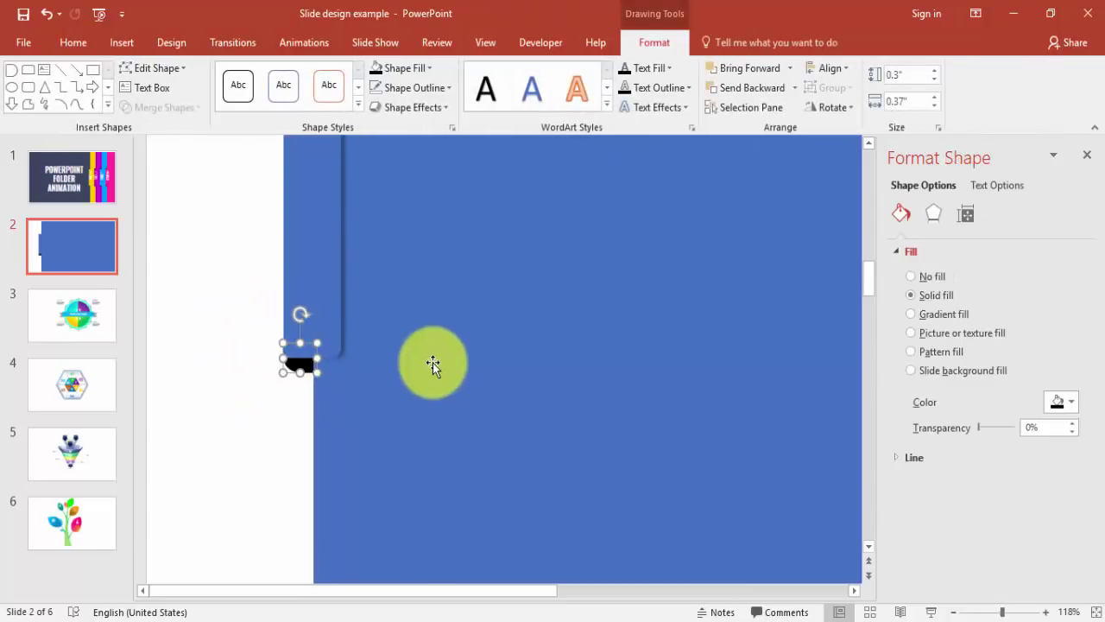
{"action": "left_click_drag", "start_coordinate": [300, 364], "coordinate": [296, 198]}
{"action": "scroll", "coordinate": [302, 290], "scroll_direction": "up", "scroll_amount": 3}
{"action": "left_click_drag", "start_coordinate": [302, 342], "coordinate": [303, 211]}
{"action": "left_click", "coordinate": [789, 87]}
{"action": "left_click", "coordinate": [734, 128]}
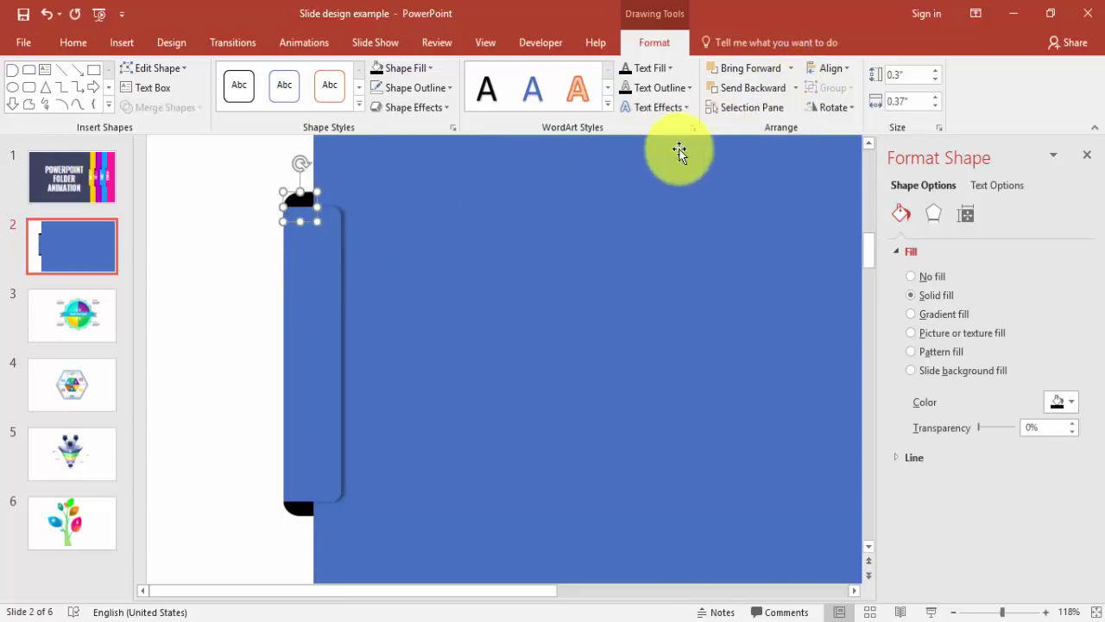
{"action": "left_click", "coordinate": [259, 190]}
{"action": "left_click", "coordinate": [332, 229]}
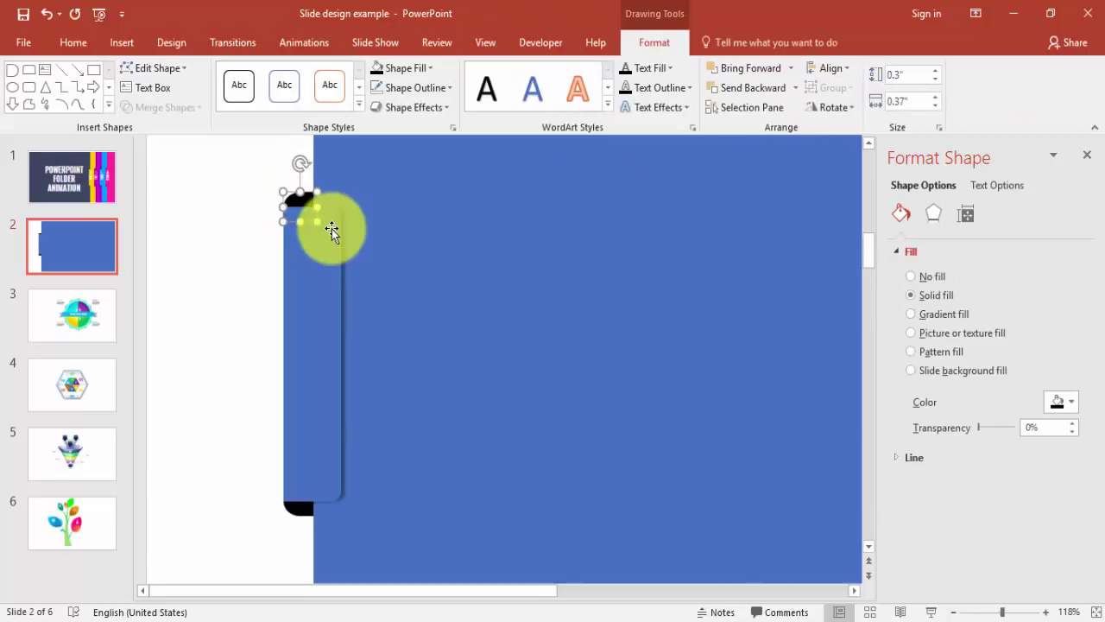
{"action": "left_click", "coordinate": [301, 198]}
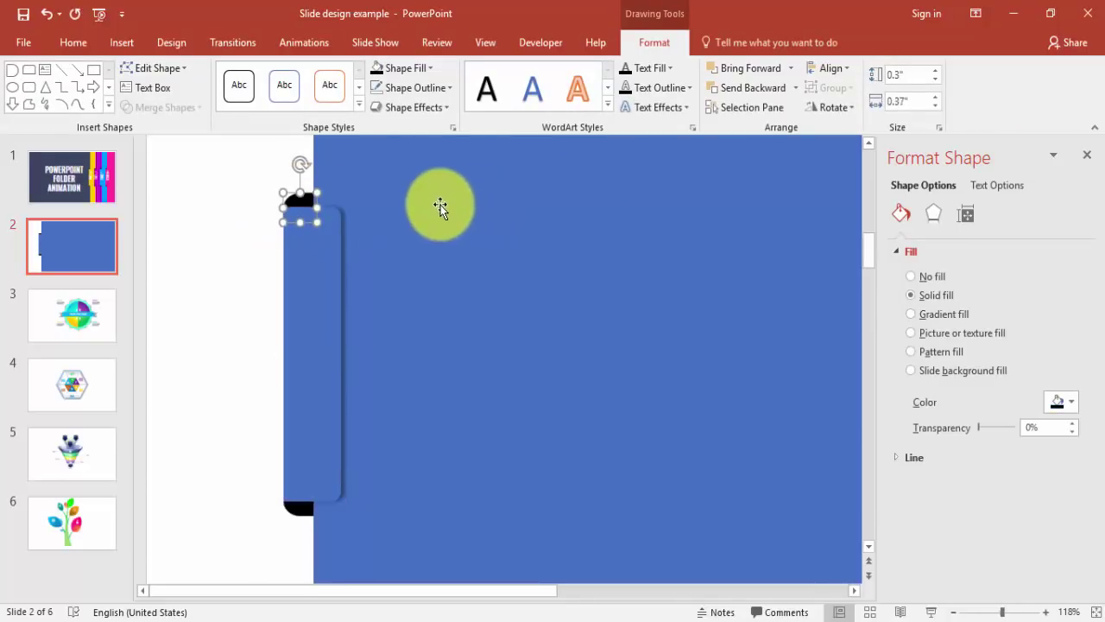
{"action": "left_click", "coordinate": [249, 191]}
{"action": "left_click", "coordinate": [953, 611]}
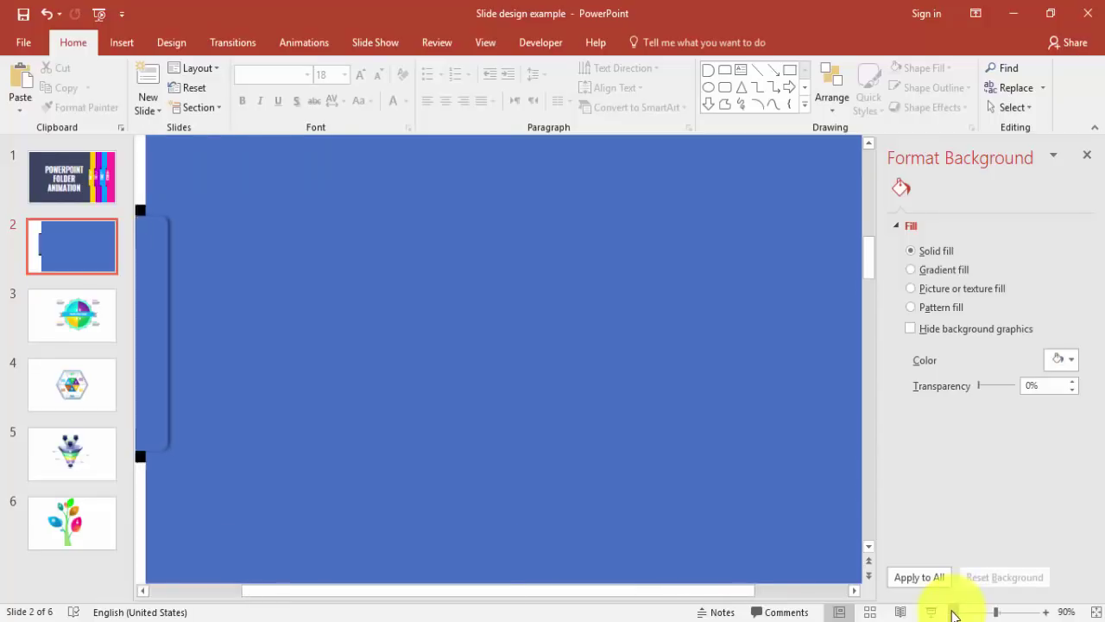
{"action": "left_click", "coordinate": [953, 612]}
{"action": "left_click", "coordinate": [954, 612]}
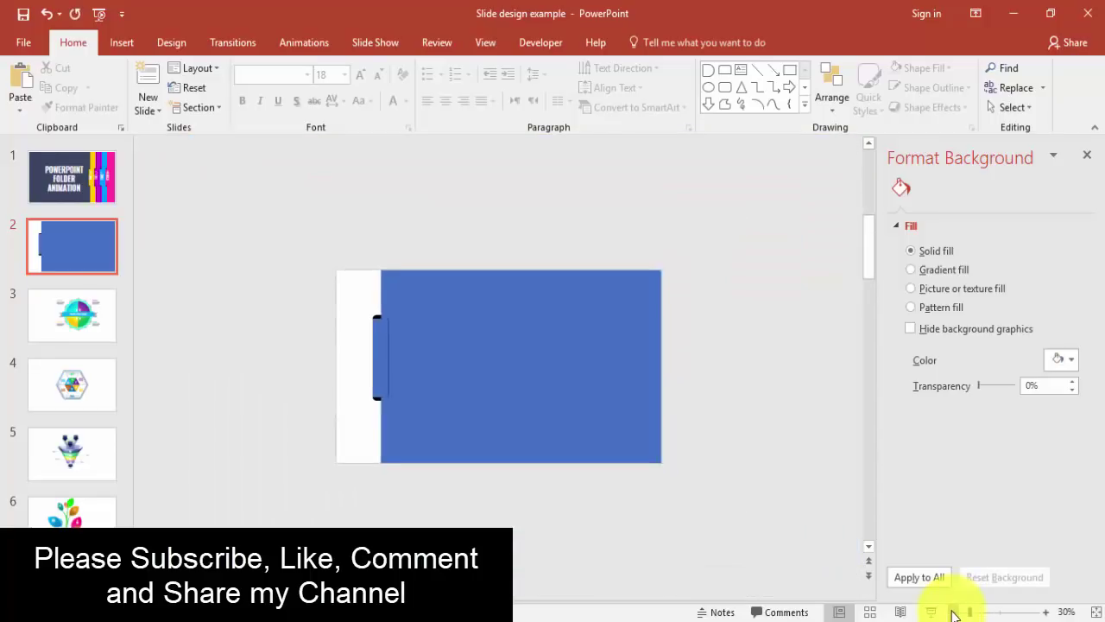
{"action": "left_click", "coordinate": [1045, 611]}
{"action": "left_click", "coordinate": [1046, 611]}
{"action": "left_click", "coordinate": [1046, 611]}
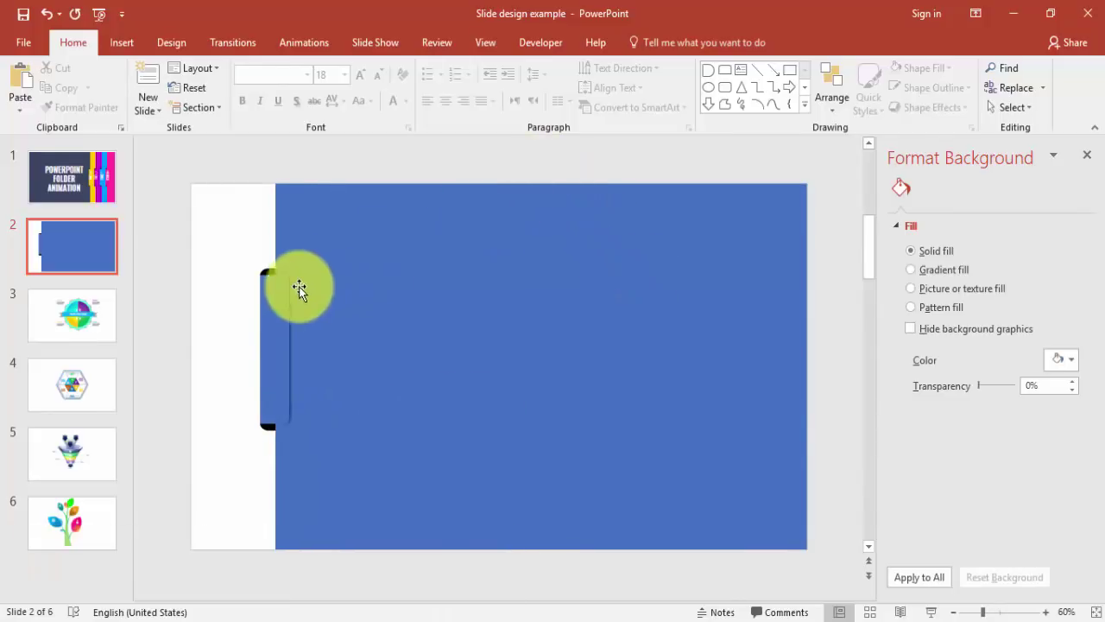
{"action": "left_click", "coordinate": [357, 316]}
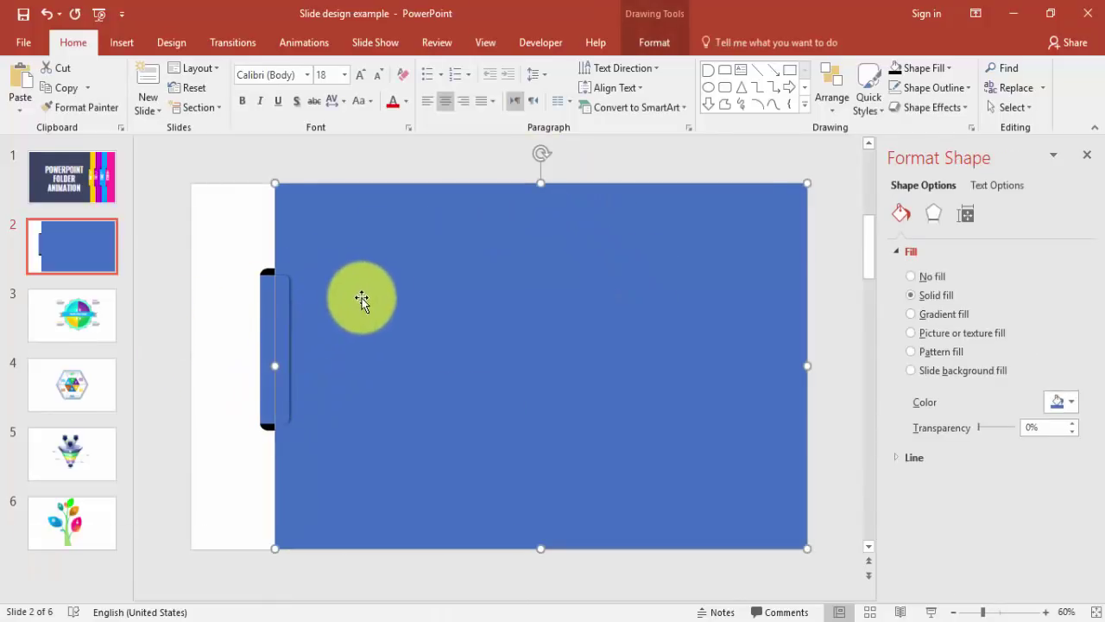
{"action": "left_click", "coordinate": [183, 275]}
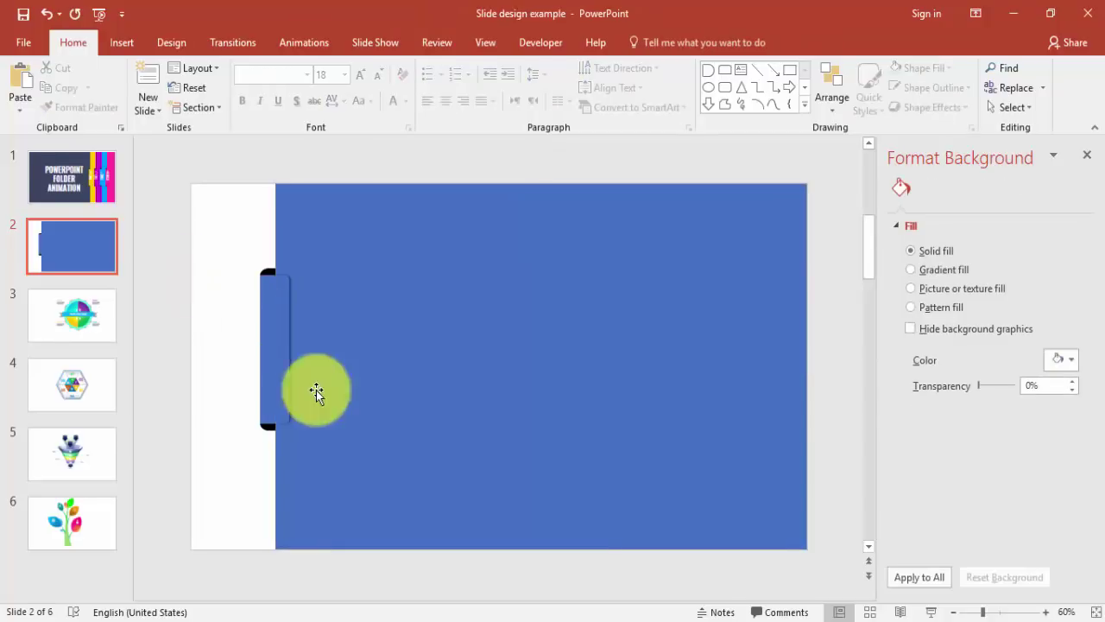
{"action": "left_click", "coordinate": [281, 335]}
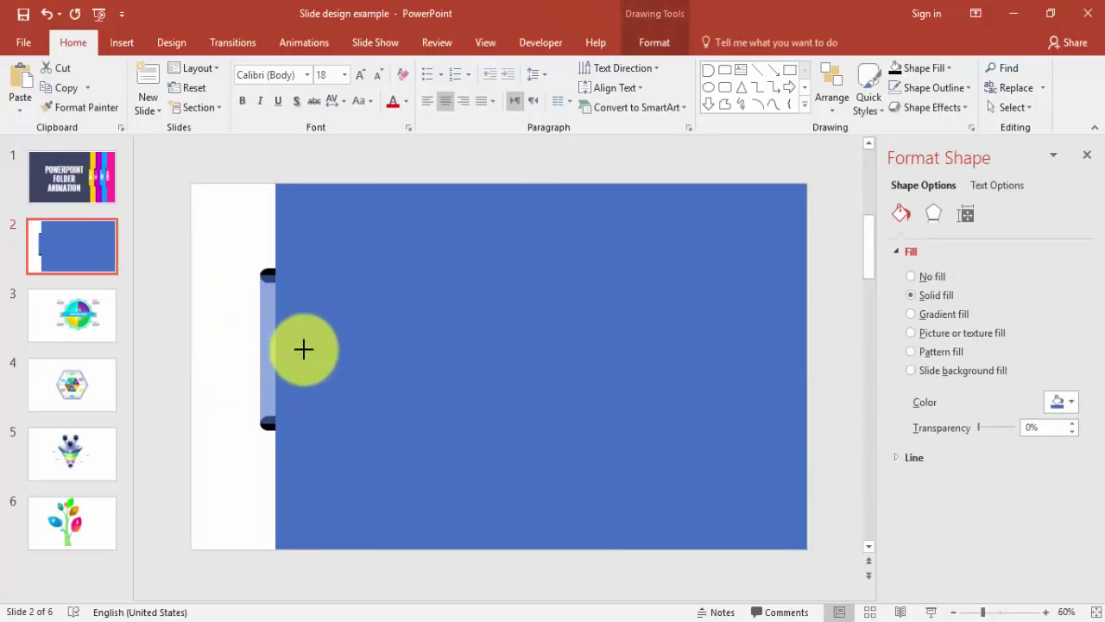
{"action": "left_click", "coordinate": [291, 351]}
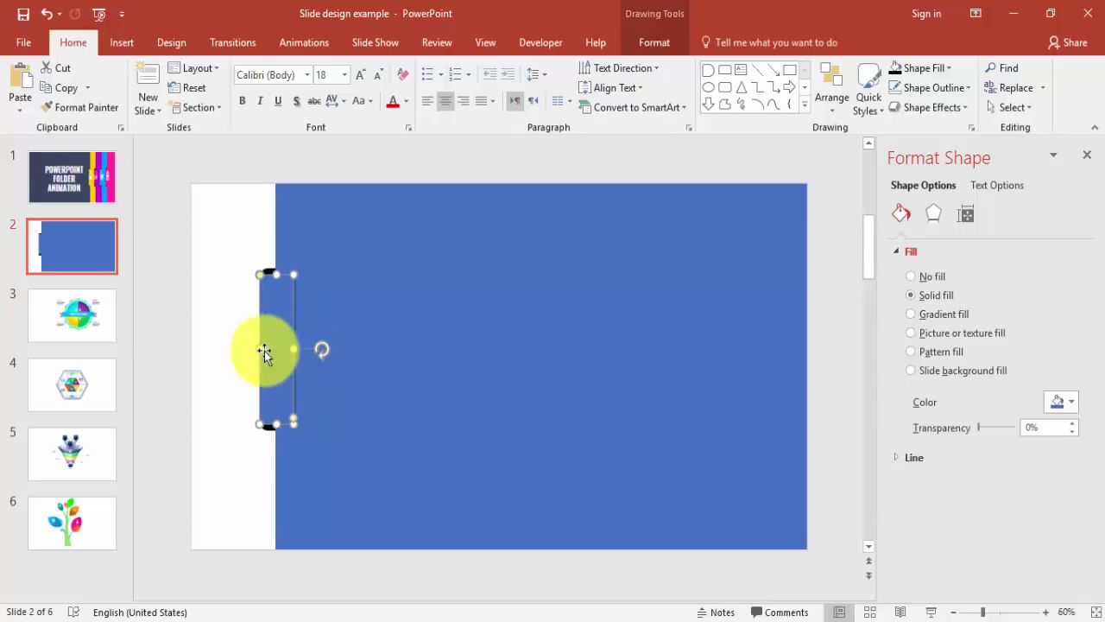
{"action": "left_click", "coordinate": [179, 332]}
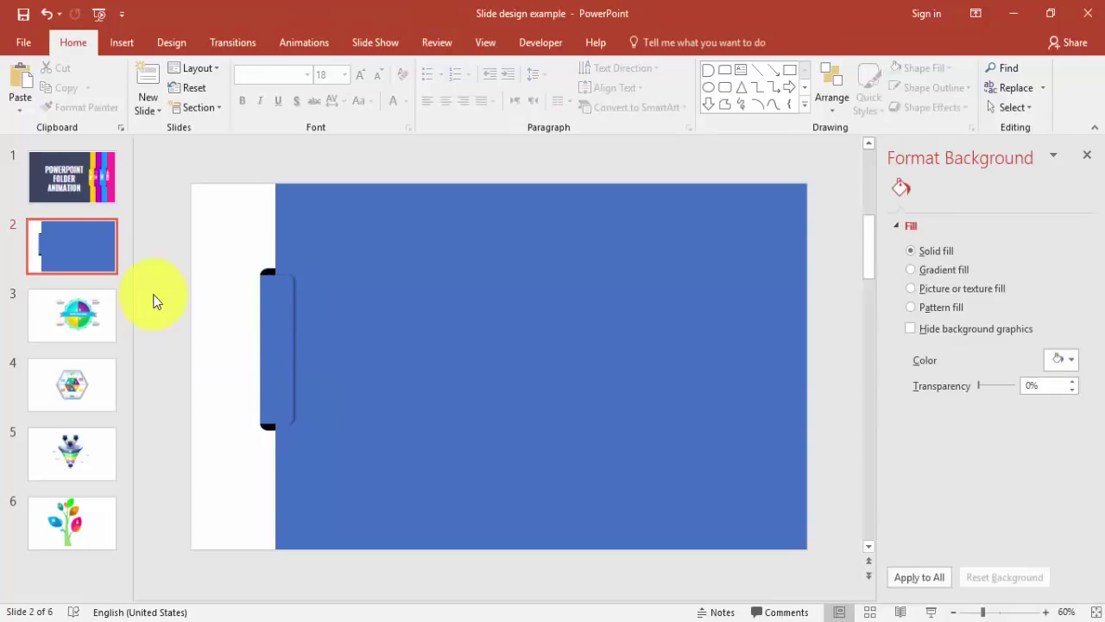
Step: Add a text box reading ONE in Oswald, 24 pt
{"action": "left_click", "coordinate": [118, 45]}
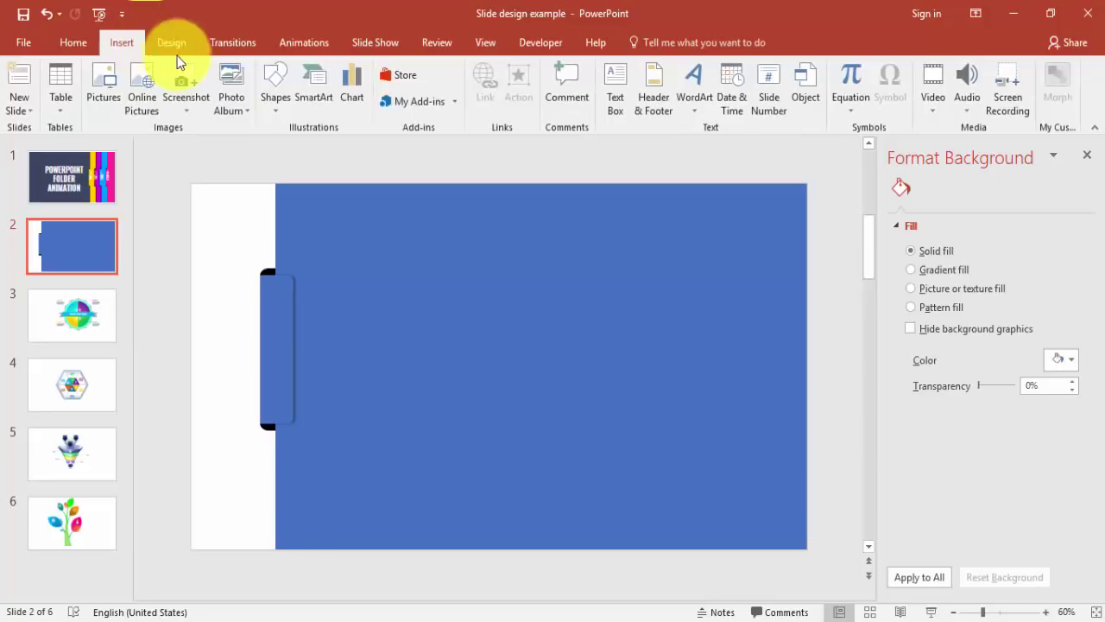
{"action": "left_click", "coordinate": [615, 79]}
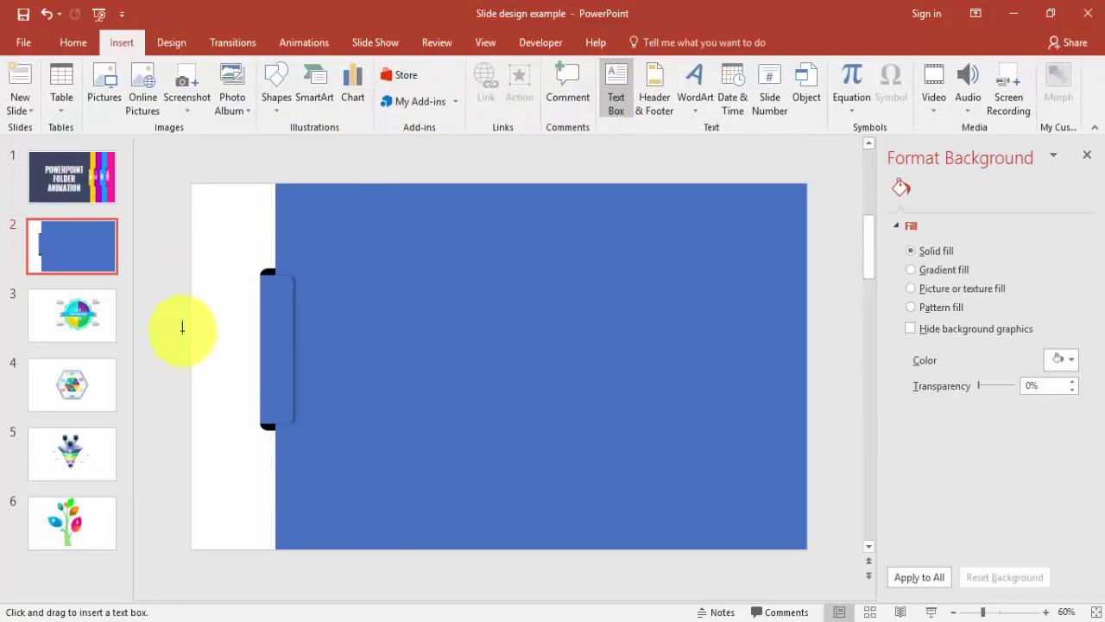
{"action": "left_click", "coordinate": [209, 263]}
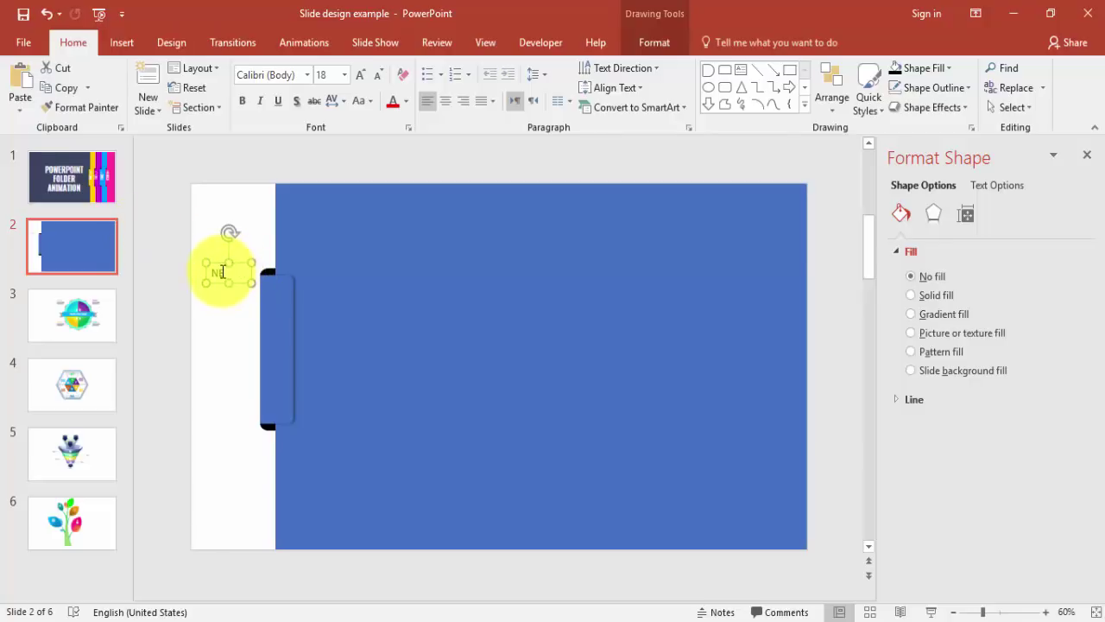
{"action": "left_click_drag", "start_coordinate": [222, 271], "coordinate": [207, 273]}
{"action": "left_click", "coordinate": [180, 275]}
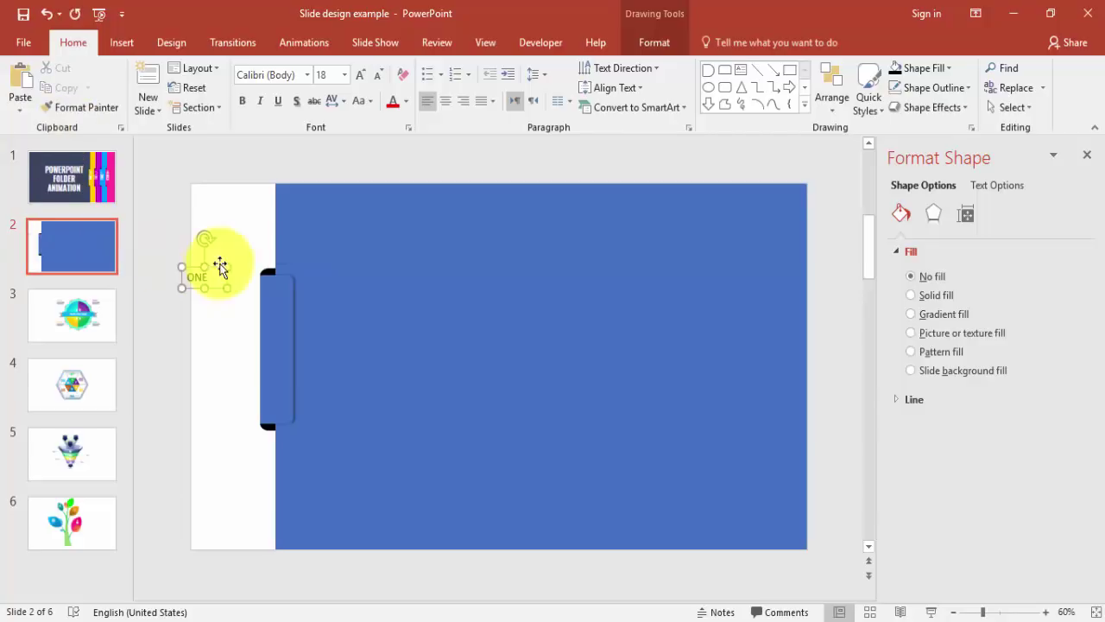
{"action": "left_click", "coordinate": [274, 75]}
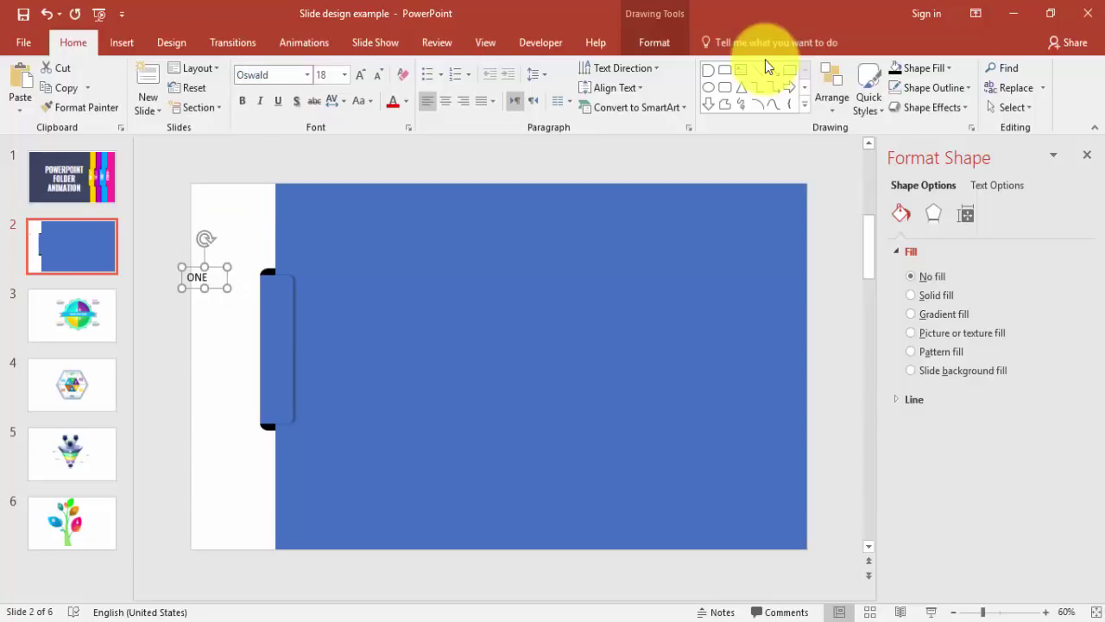
{"action": "key", "text": "Return"}
{"action": "left_click", "coordinate": [360, 75]}
{"action": "left_click", "coordinate": [361, 75]}
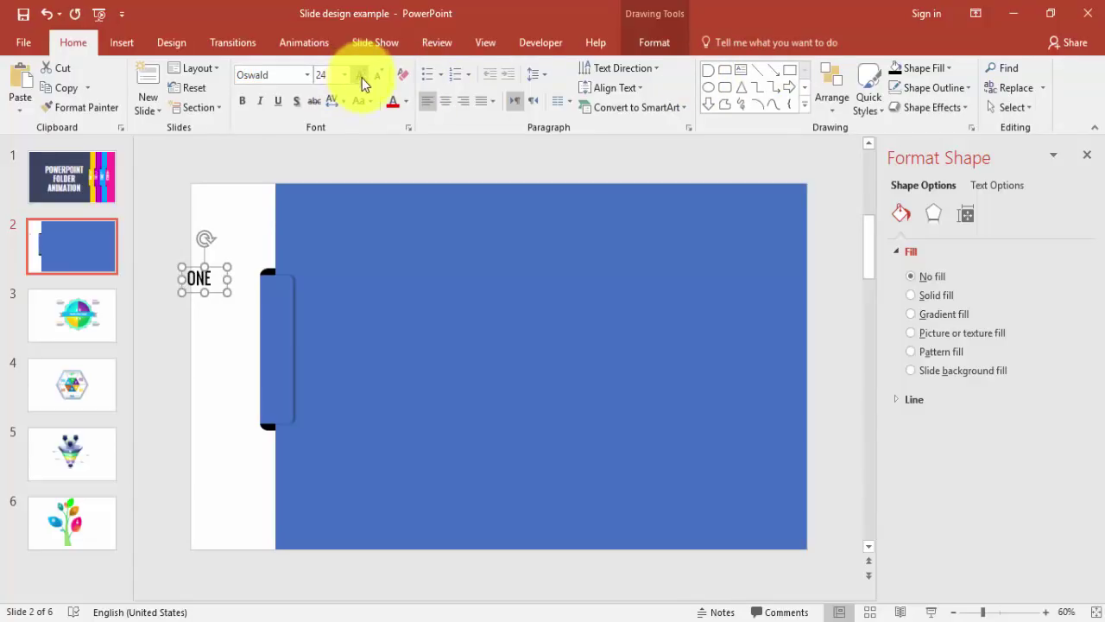
Step: Rotate the ONE text 270°, centre it, colour it white and place it on the tab
{"action": "left_click", "coordinate": [625, 70]}
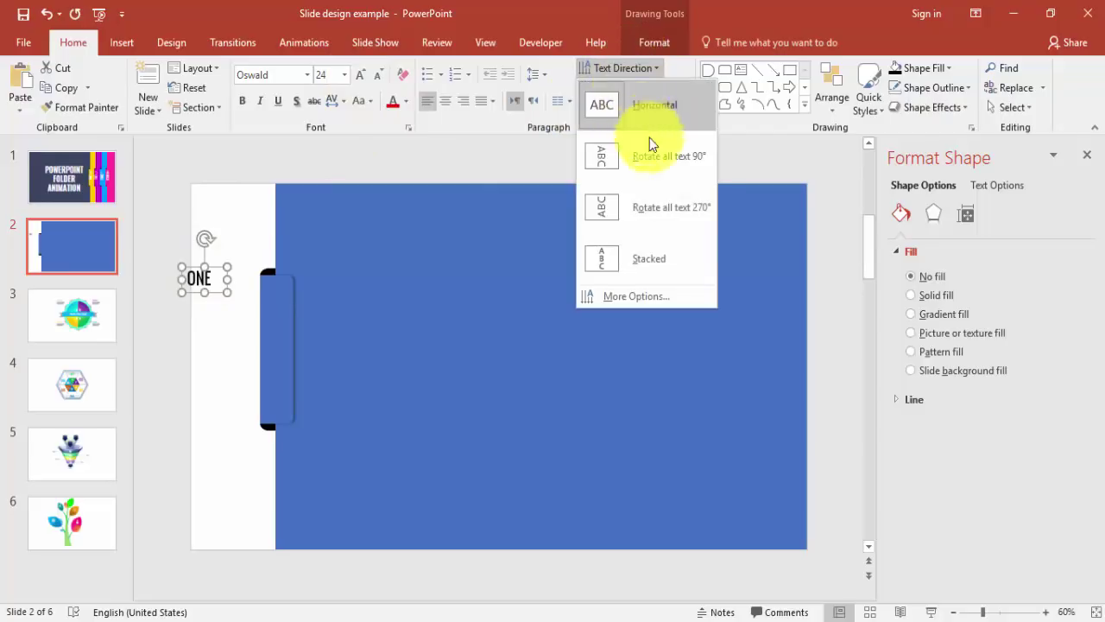
{"action": "left_click", "coordinate": [658, 208]}
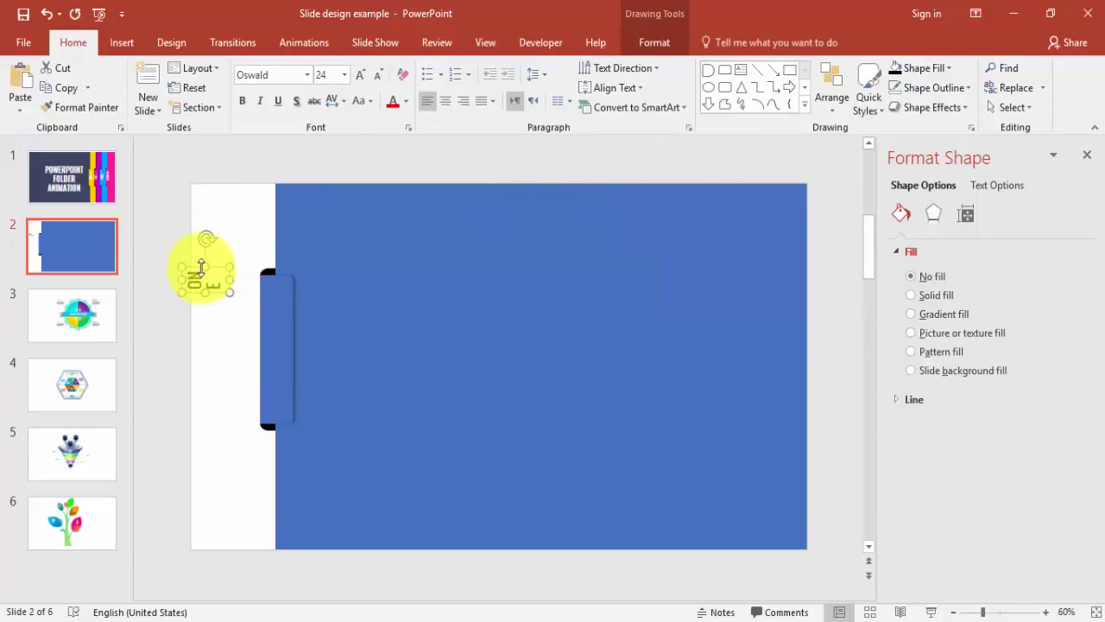
{"action": "left_click_drag", "start_coordinate": [230, 267], "coordinate": [213, 266]}
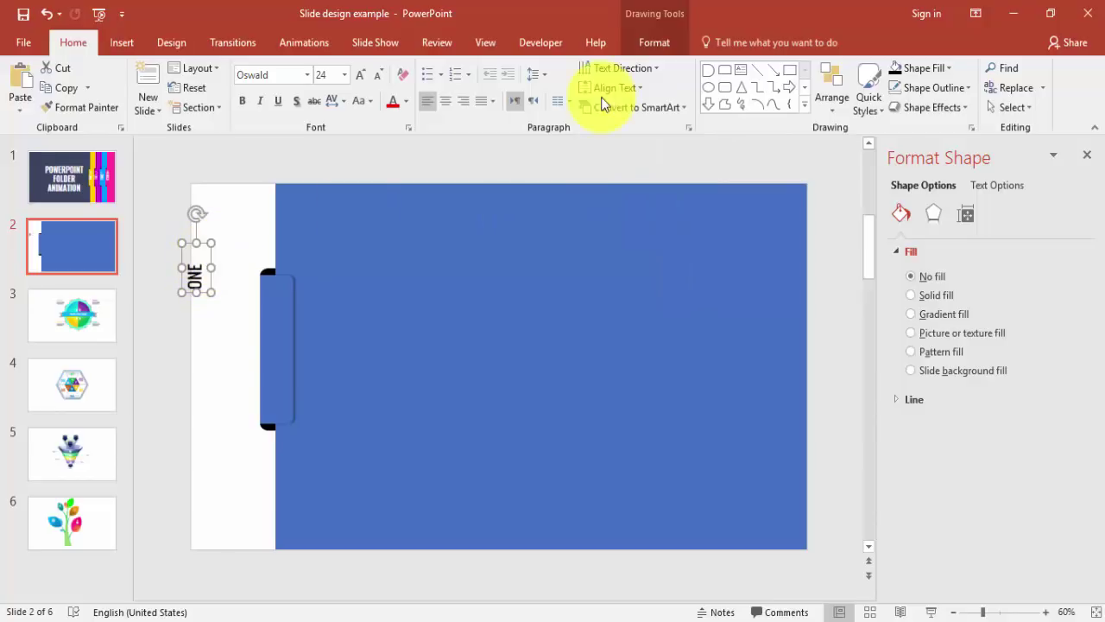
{"action": "left_click", "coordinate": [444, 99]}
{"action": "left_click_drag", "start_coordinate": [217, 265], "coordinate": [292, 345]}
{"action": "left_click", "coordinate": [406, 102]}
{"action": "left_click", "coordinate": [398, 144]}
{"action": "left_click", "coordinate": [247, 217]}
{"action": "left_click", "coordinate": [271, 352]}
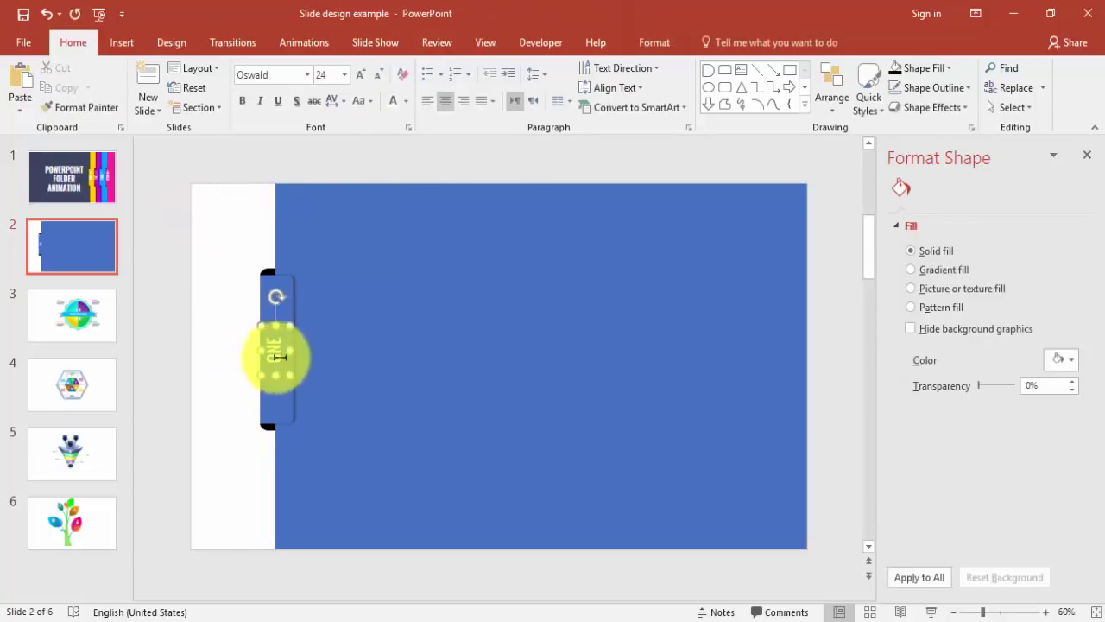
{"action": "left_click", "coordinate": [55, 194]}
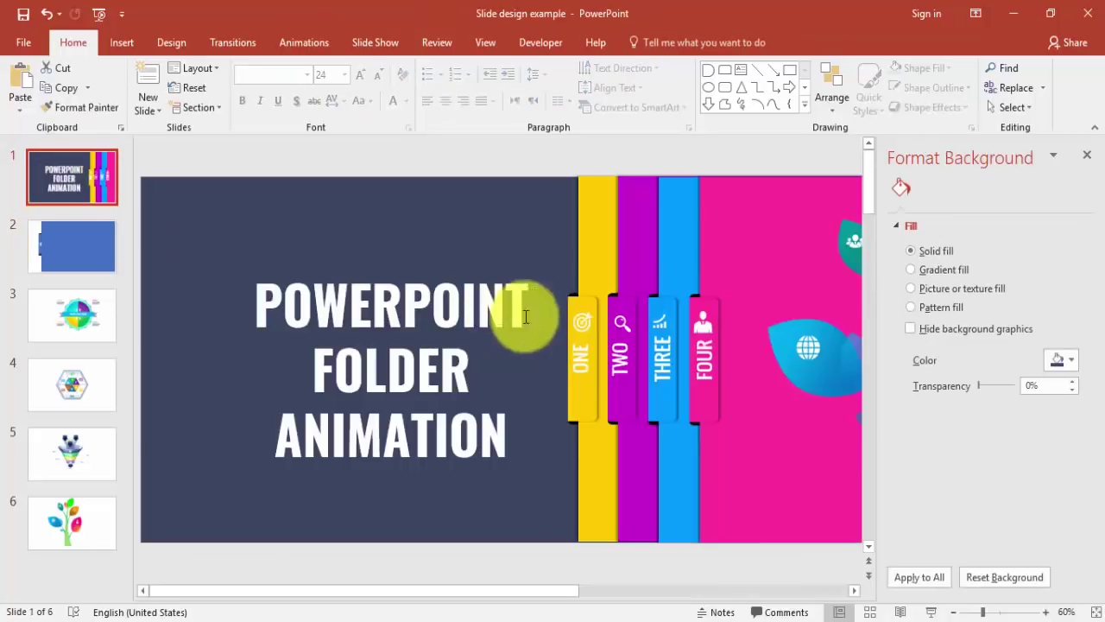
Step: Copy slide 1's target icon and paste it above the ONE label on slide 2's tab
{"action": "left_click", "coordinate": [583, 326]}
{"action": "left_click", "coordinate": [586, 326]}
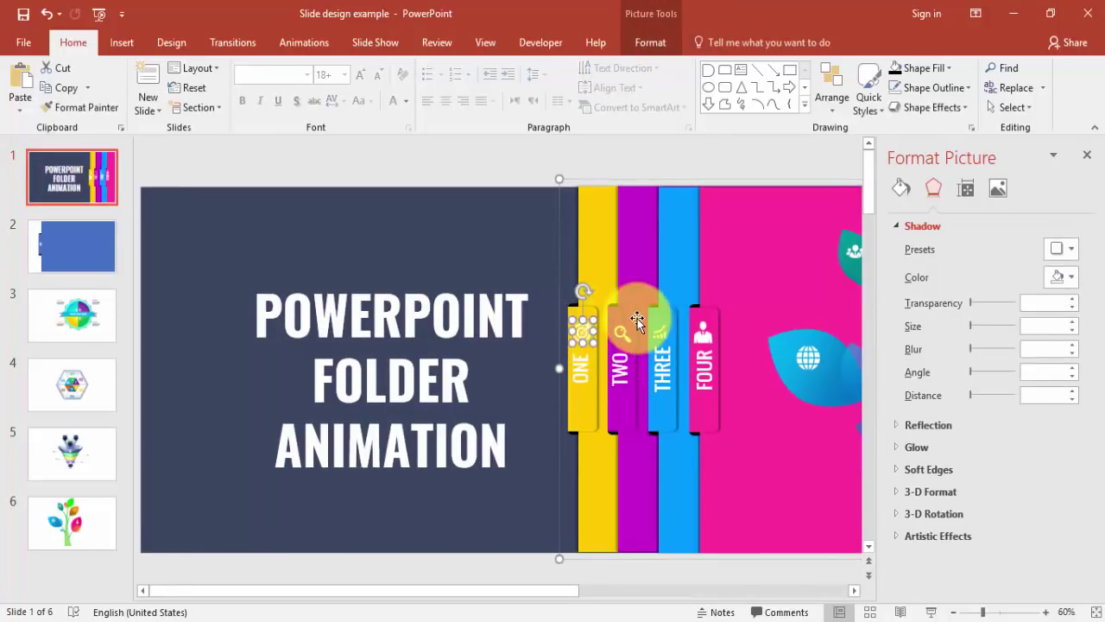
{"action": "left_click", "coordinate": [95, 257]}
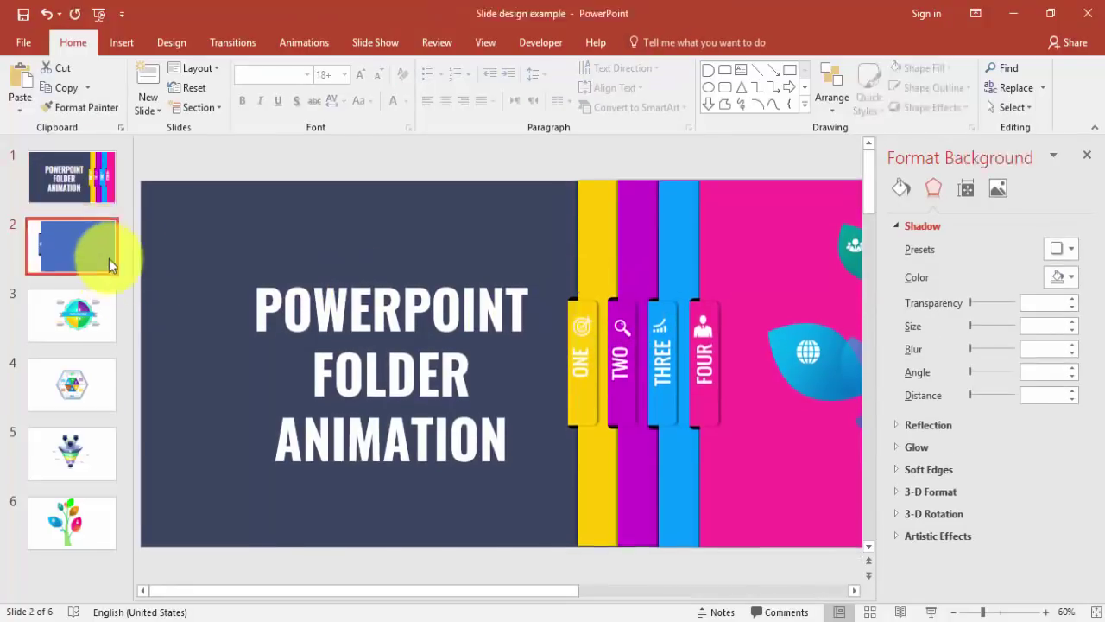
{"action": "key", "text": "ctrl+v"}
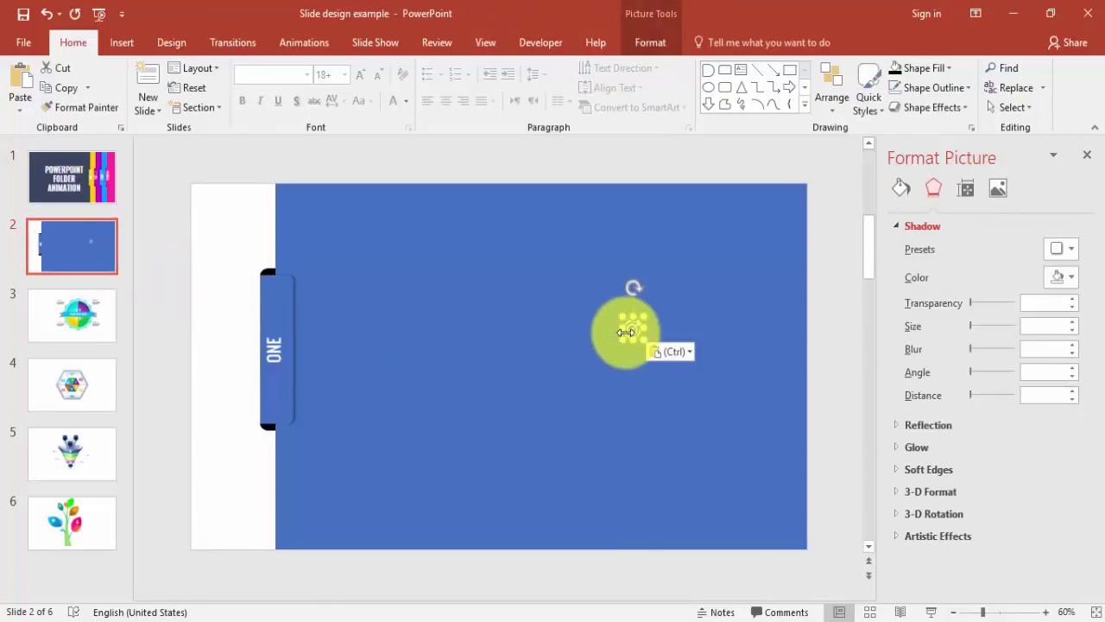
{"action": "left_click_drag", "start_coordinate": [634, 329], "coordinate": [275, 318]}
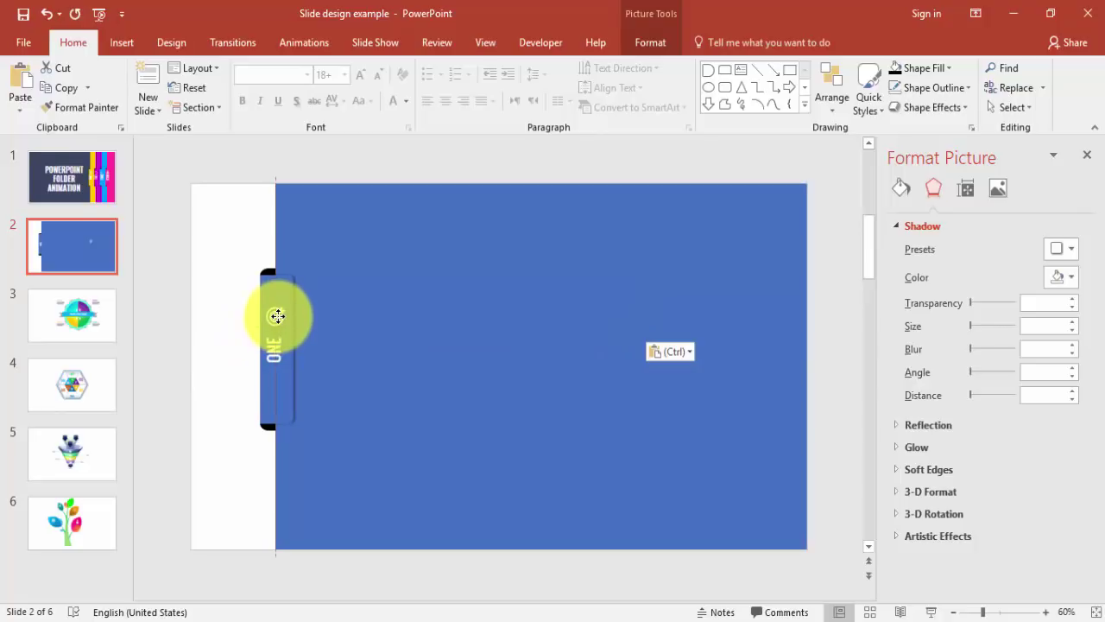
{"action": "left_click", "coordinate": [212, 320]}
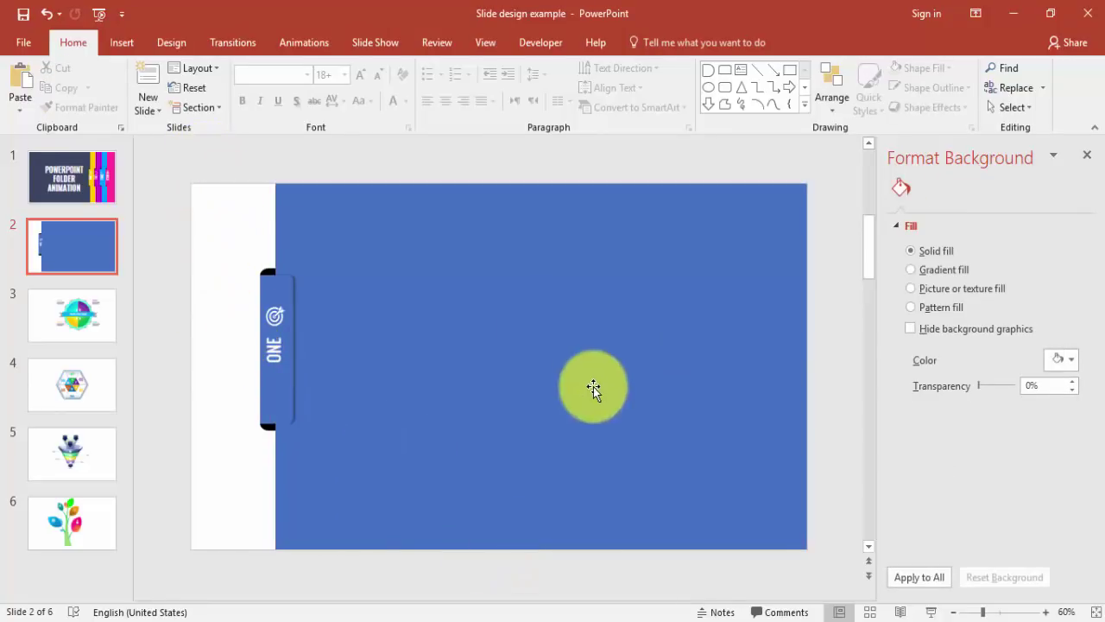
{"action": "left_click", "coordinate": [95, 320]}
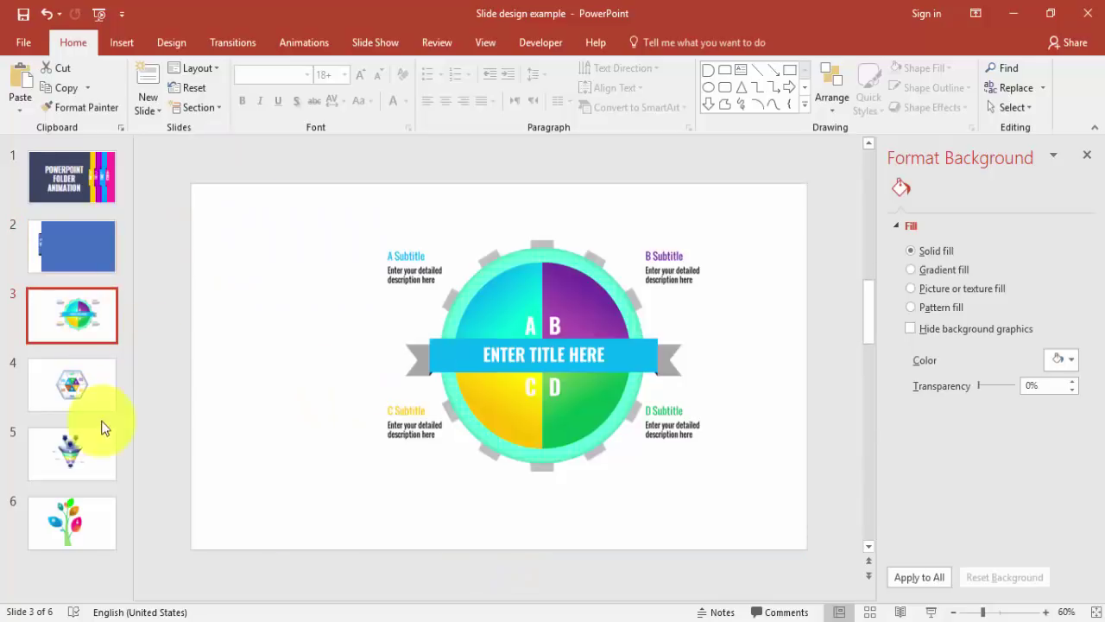
Step: Browse the slides and copy the circular infographic from slide 3
{"action": "key", "text": "Down"}
{"action": "key", "text": "Down"}
{"action": "key", "text": "Down"}
{"action": "key", "text": "Up"}
{"action": "key", "text": "Up"}
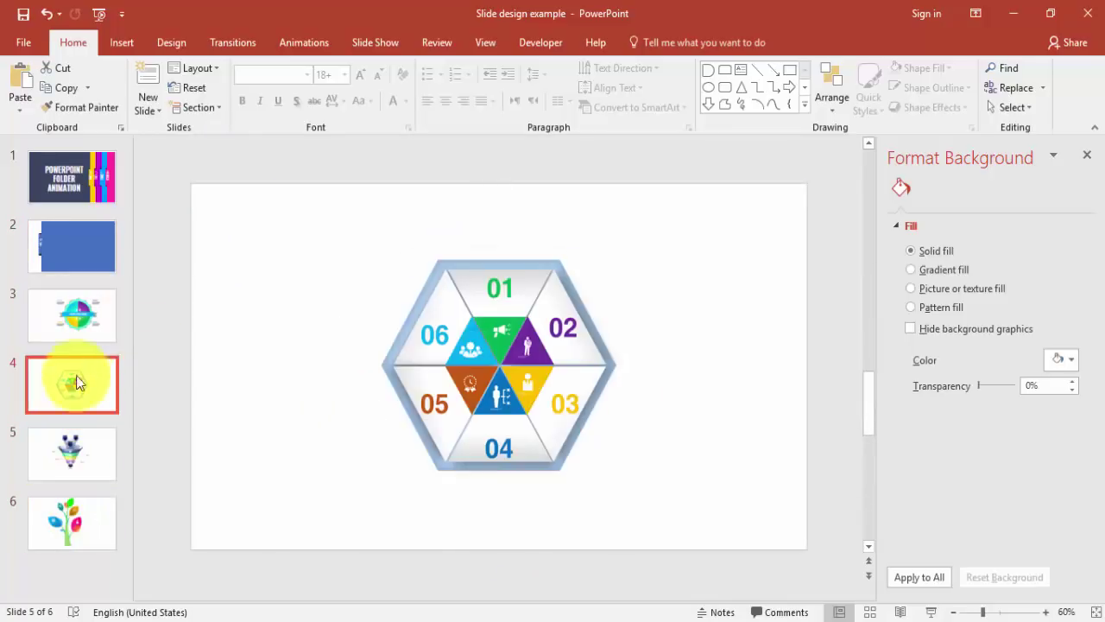
{"action": "left_click", "coordinate": [88, 324]}
{"action": "left_click", "coordinate": [94, 367]}
{"action": "left_click", "coordinate": [97, 450]}
{"action": "left_click", "coordinate": [77, 541]}
{"action": "left_click", "coordinate": [76, 461]}
{"action": "left_click", "coordinate": [83, 392]}
{"action": "left_click", "coordinate": [92, 321]}
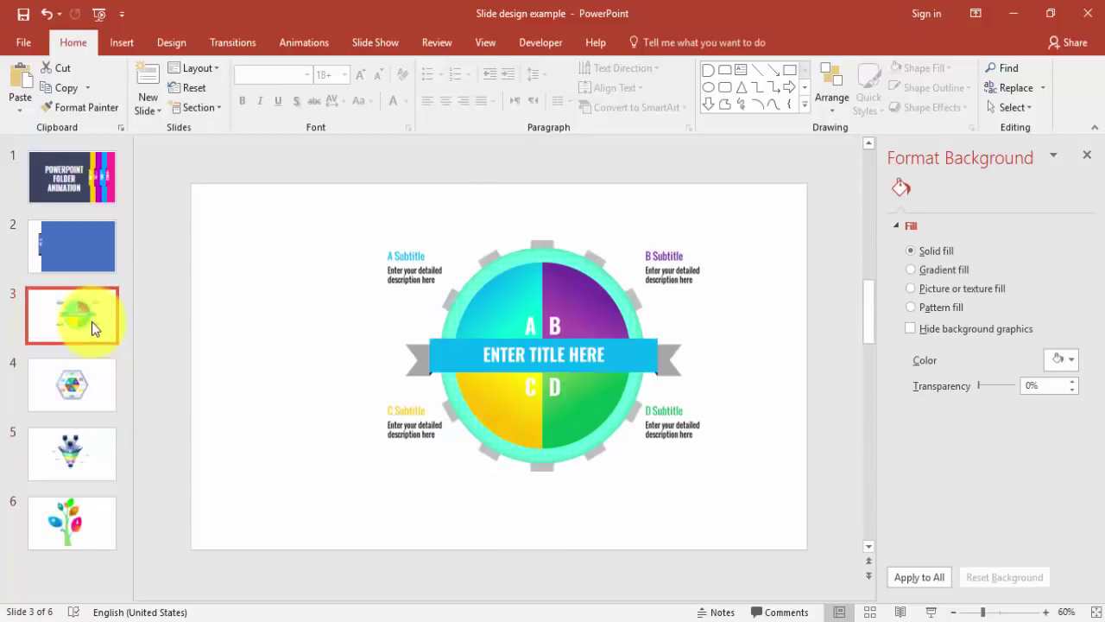
{"action": "left_click", "coordinate": [525, 298]}
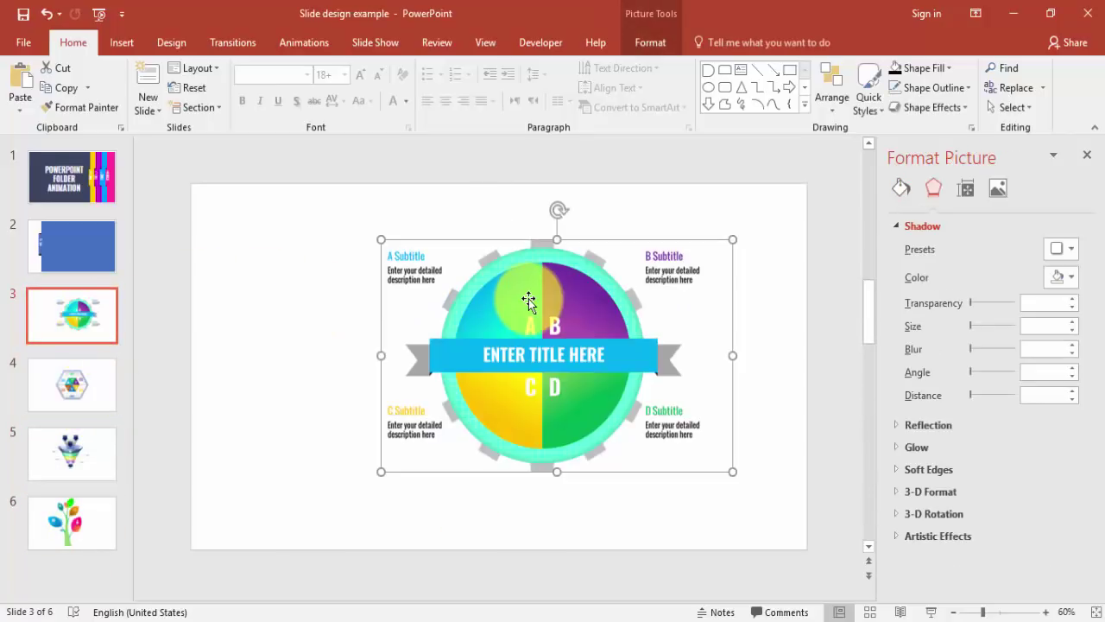
{"action": "key", "text": "ctrl+c"}
Step: Paste the infographic onto slide 2's blue panel as a trial, then delete it
{"action": "left_click", "coordinate": [56, 249]}
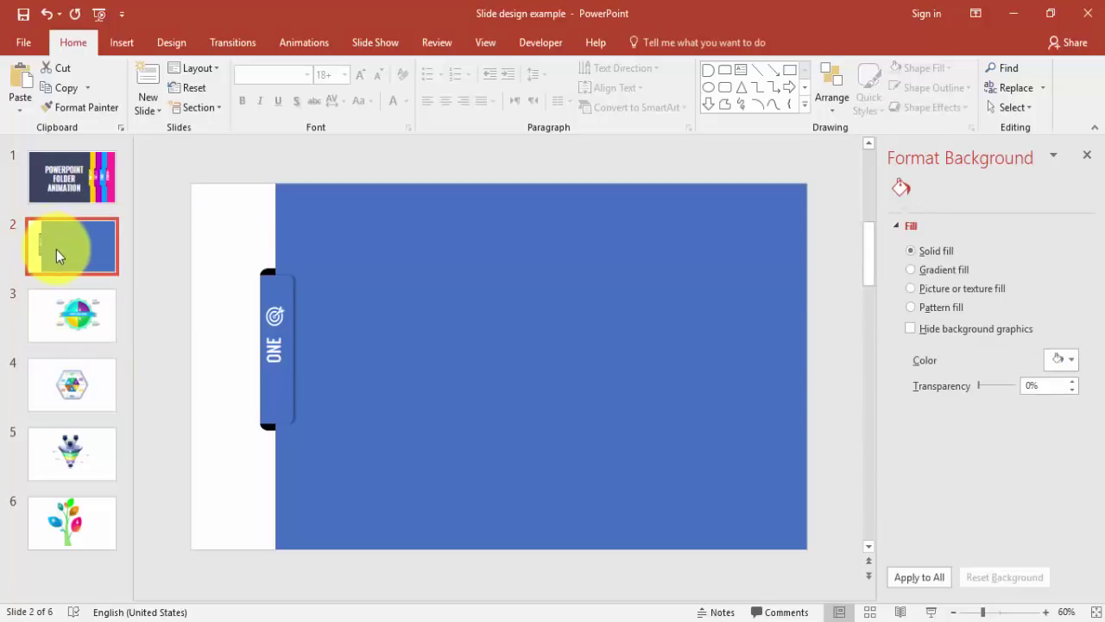
{"action": "key", "text": "ctrl+v"}
{"action": "left_click_drag", "start_coordinate": [536, 328], "coordinate": [485, 326]}
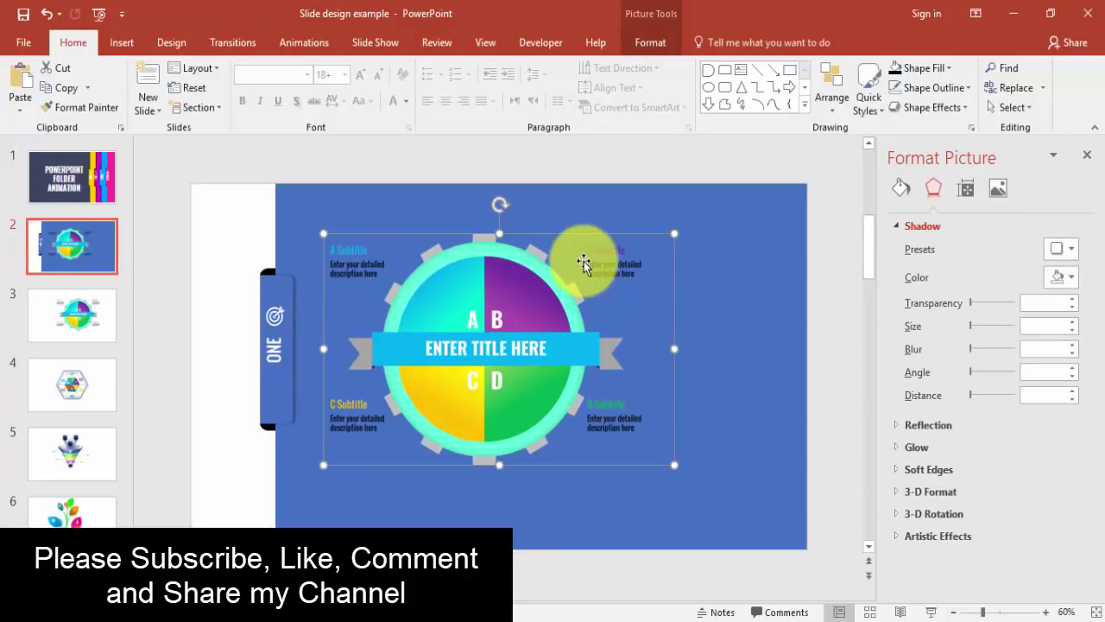
{"action": "key", "text": "Delete"}
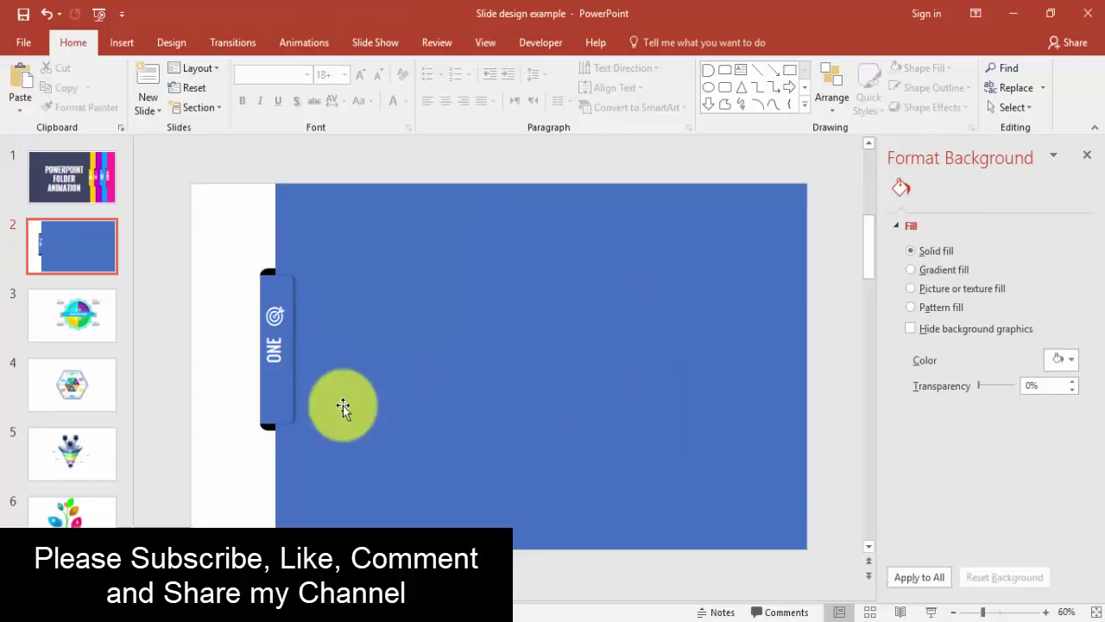
Step: Group the tab's shapes and align the tab to the middle of the slide
{"action": "left_click_drag", "start_coordinate": [288, 382], "coordinate": [356, 494]}
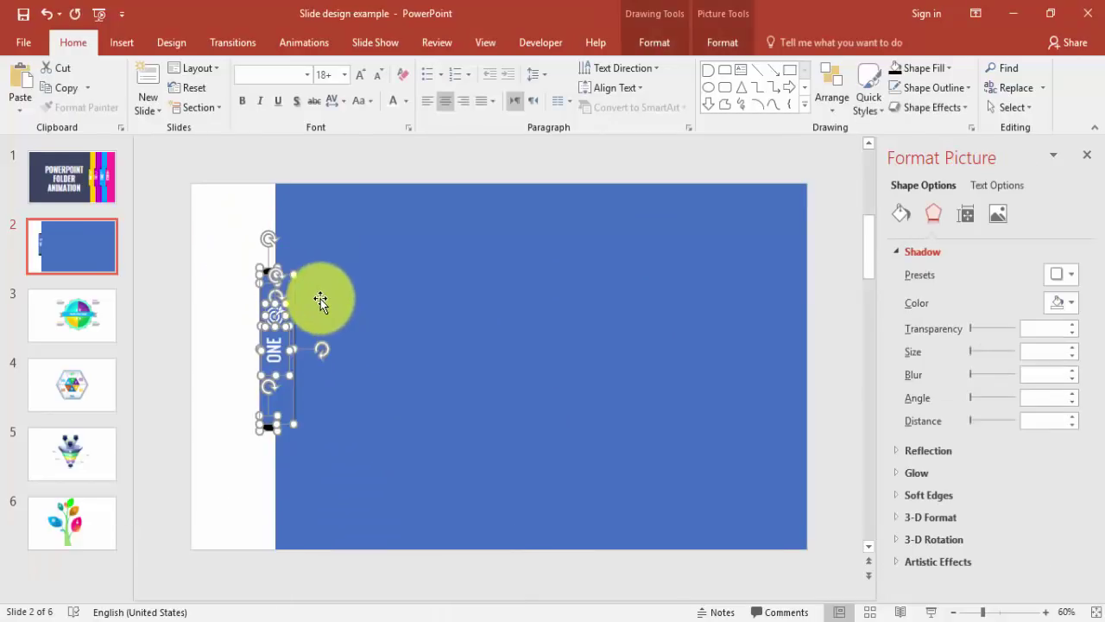
{"action": "right_click", "coordinate": [294, 300]}
{"action": "mouse_move", "coordinate": [407, 400]}
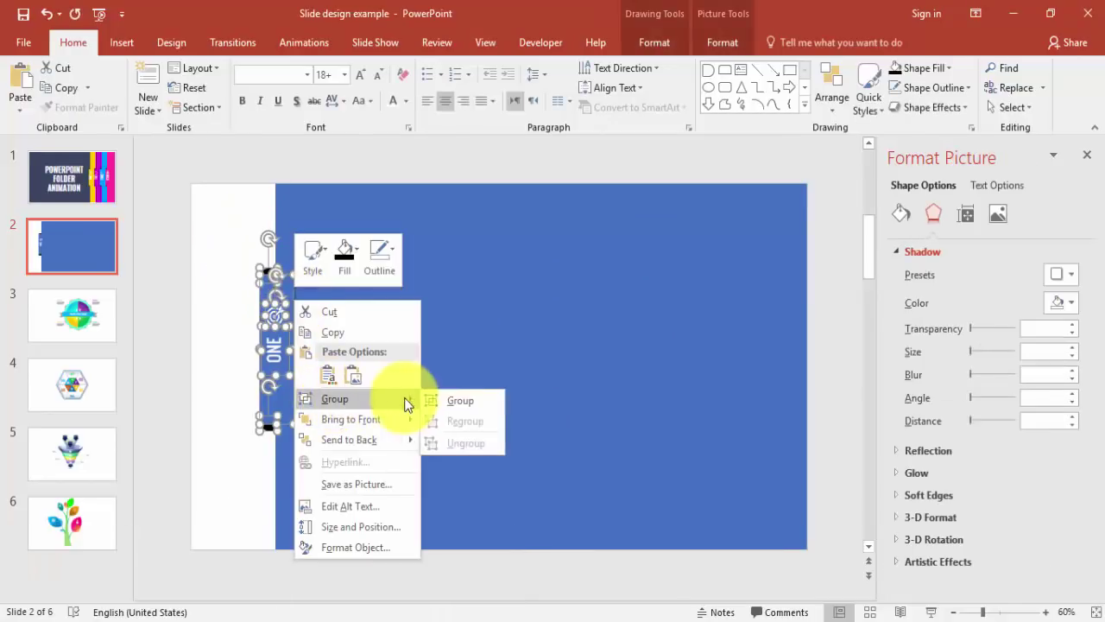
{"action": "left_click", "coordinate": [442, 399]}
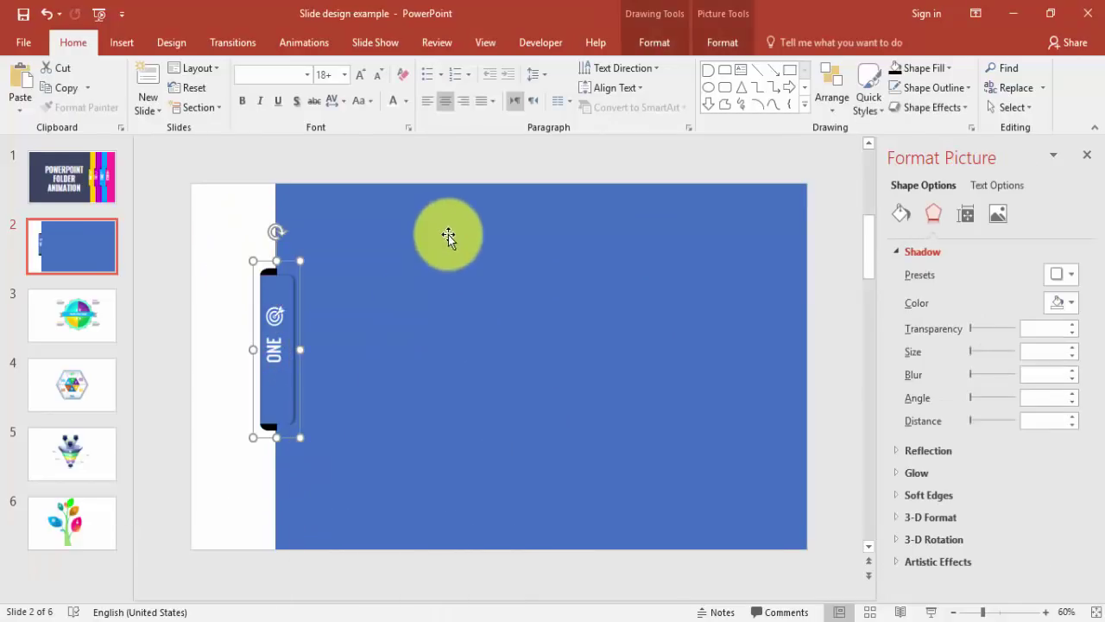
{"action": "left_click", "coordinate": [709, 47]}
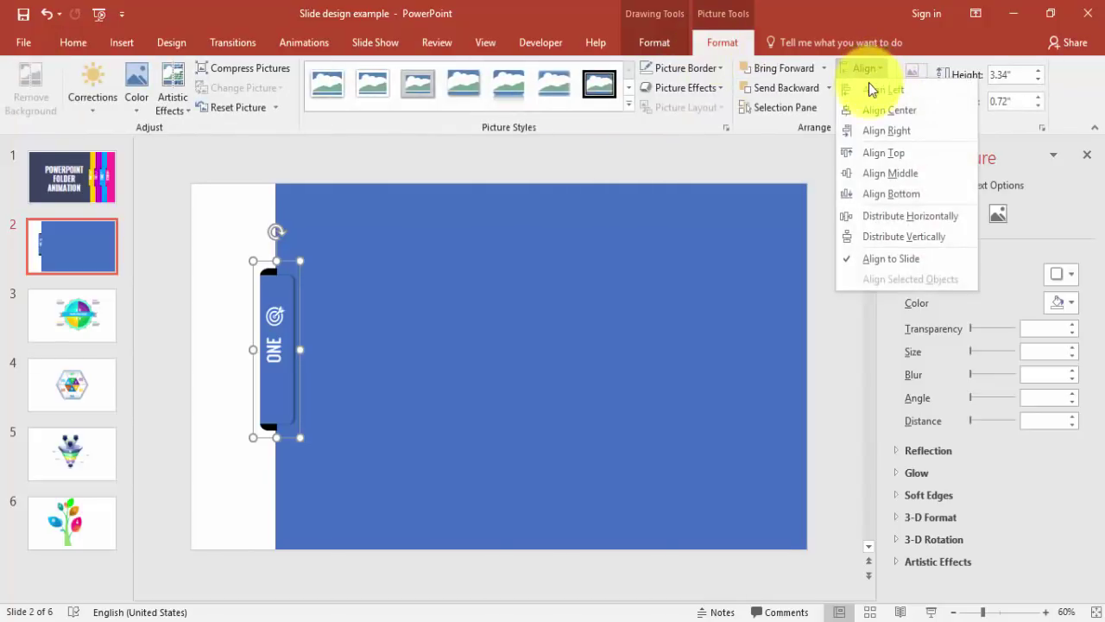
{"action": "left_click", "coordinate": [901, 175]}
{"action": "left_click", "coordinate": [240, 302]}
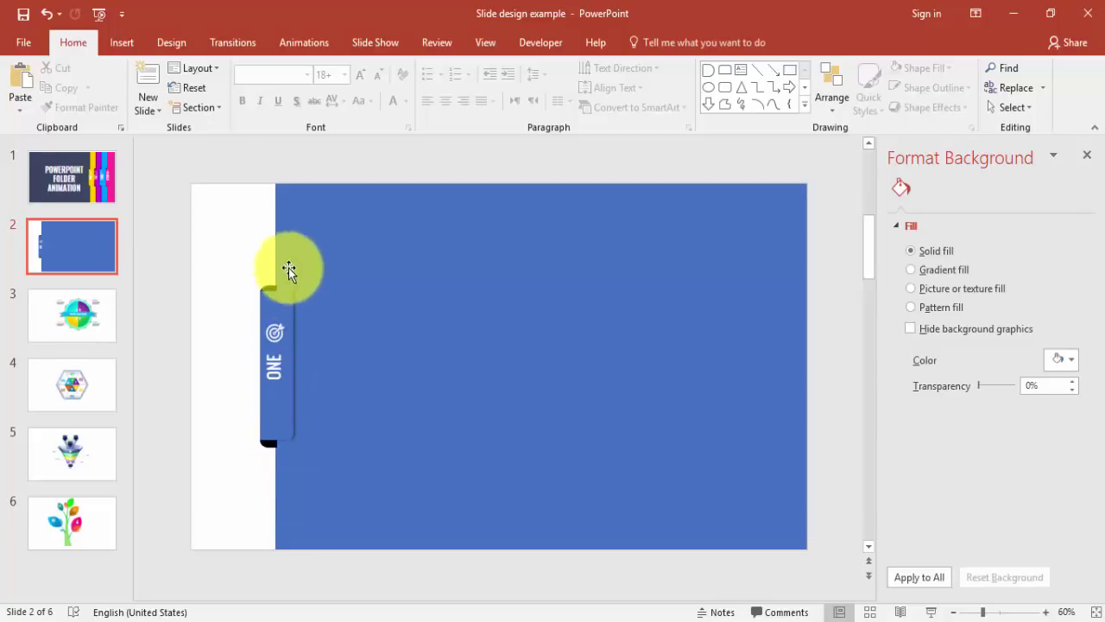
Step: Group the blue rectangle and the tab into one folder panel
{"action": "left_click_drag", "start_coordinate": [180, 152], "coordinate": [827, 573]}
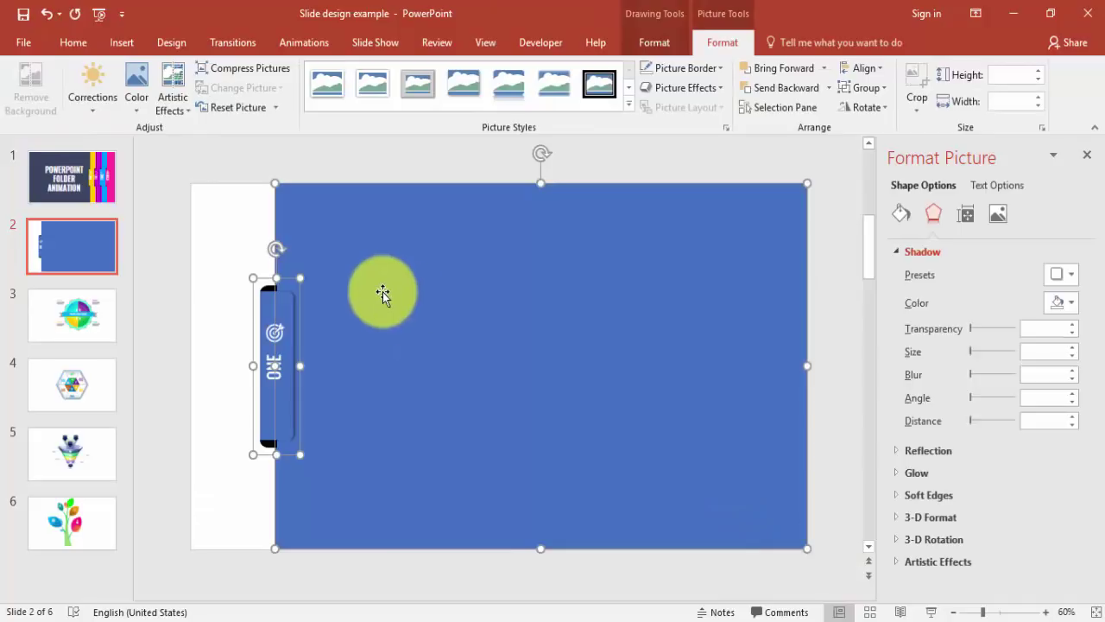
{"action": "right_click", "coordinate": [385, 293]}
{"action": "mouse_move", "coordinate": [454, 388]}
{"action": "left_click", "coordinate": [549, 390]}
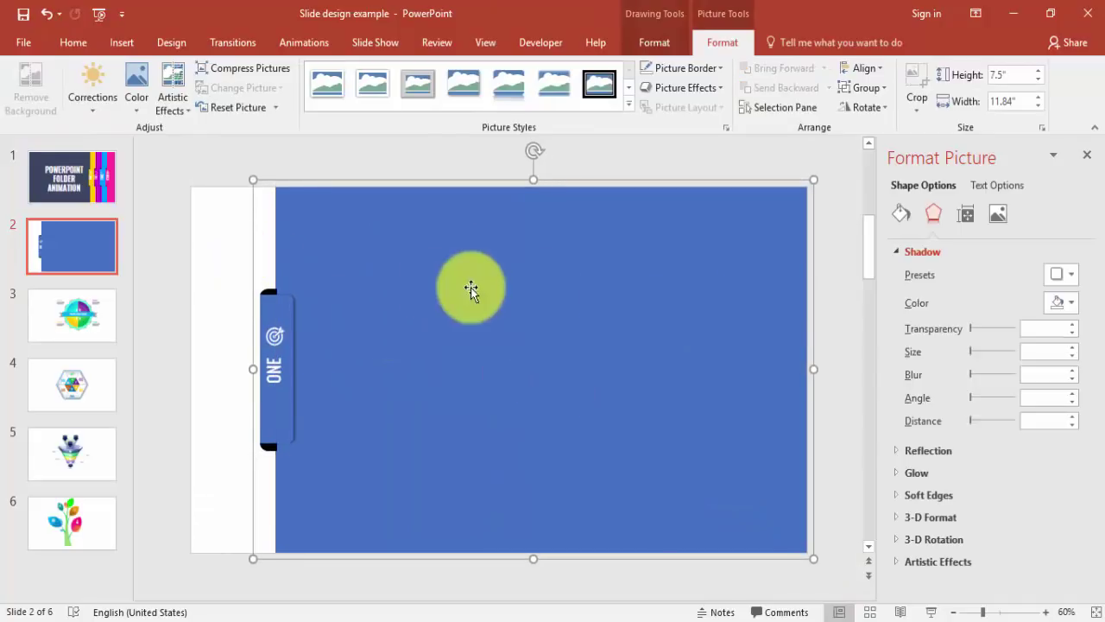
{"action": "left_click", "coordinate": [250, 266]}
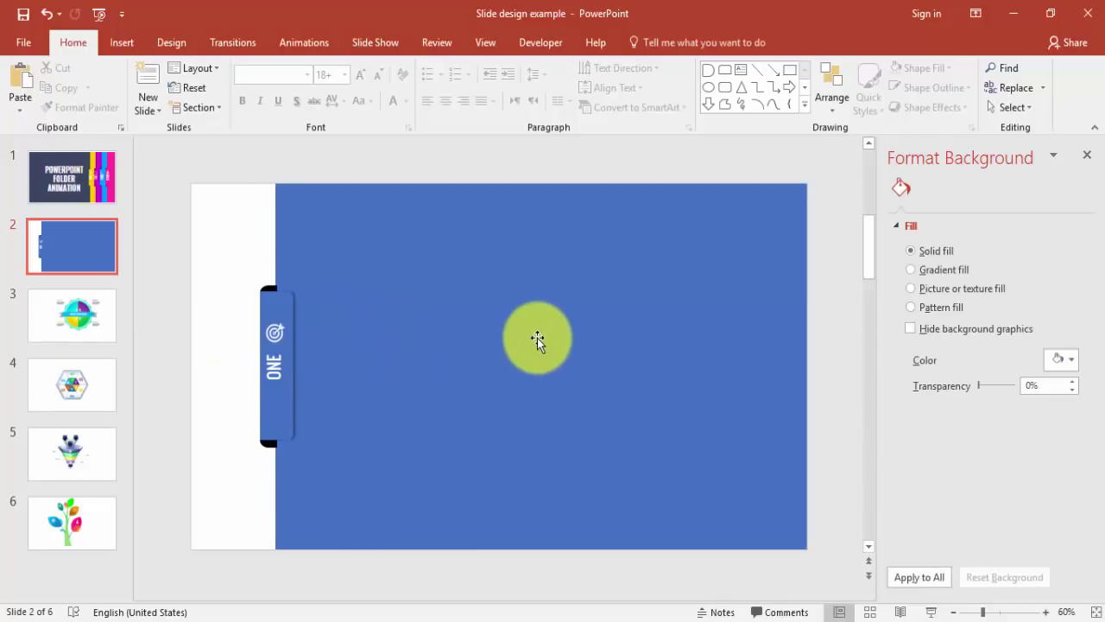
Step: Duplicate the blue folder panel slightly to the right
{"action": "left_click", "coordinate": [71, 183]}
{"action": "left_click", "coordinate": [80, 250]}
{"action": "left_click", "coordinate": [297, 338]}
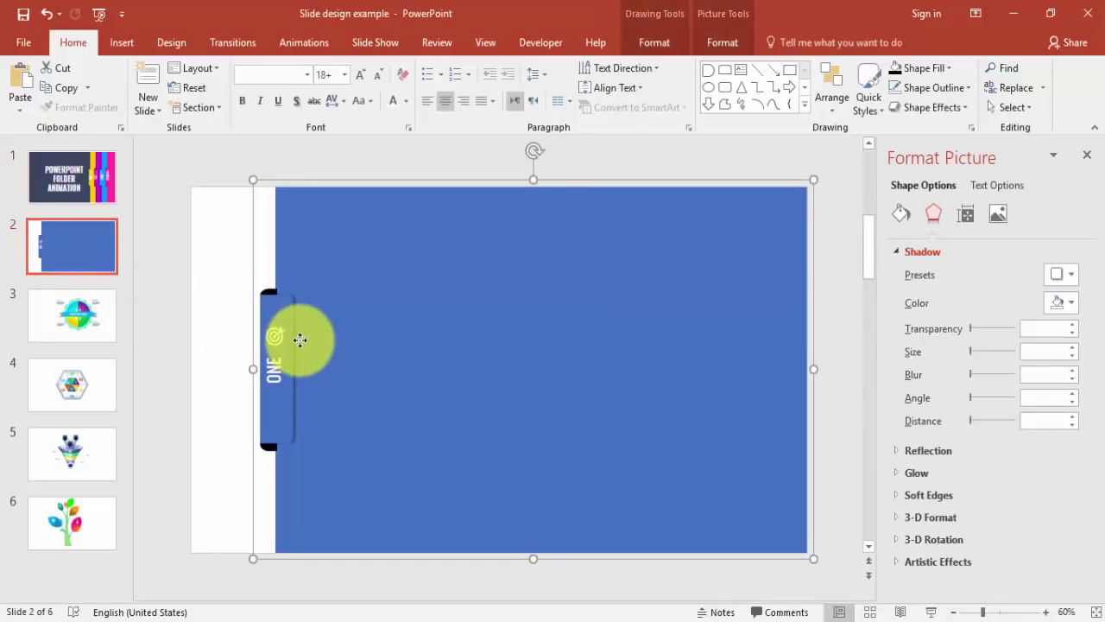
{"action": "left_click_drag", "start_coordinate": [303, 340], "coordinate": [354, 339]}
Step: Fill the copy's rectangle and tab light blue, then duplicate that panel further right
{"action": "left_click", "coordinate": [371, 209]}
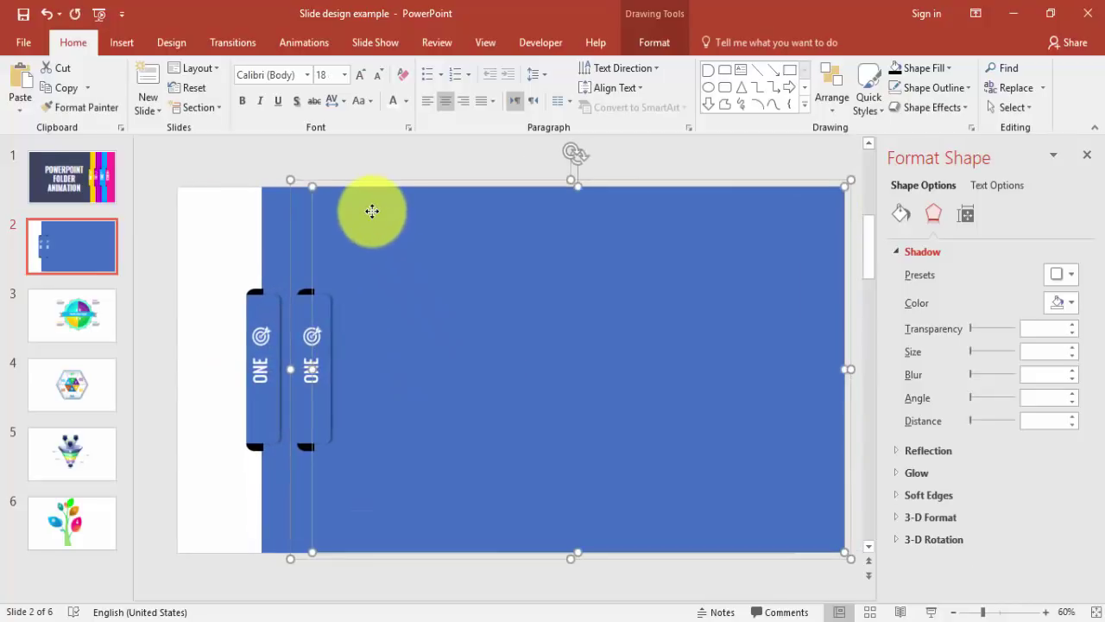
{"action": "left_click", "coordinate": [654, 42]}
{"action": "left_click", "coordinate": [404, 68]}
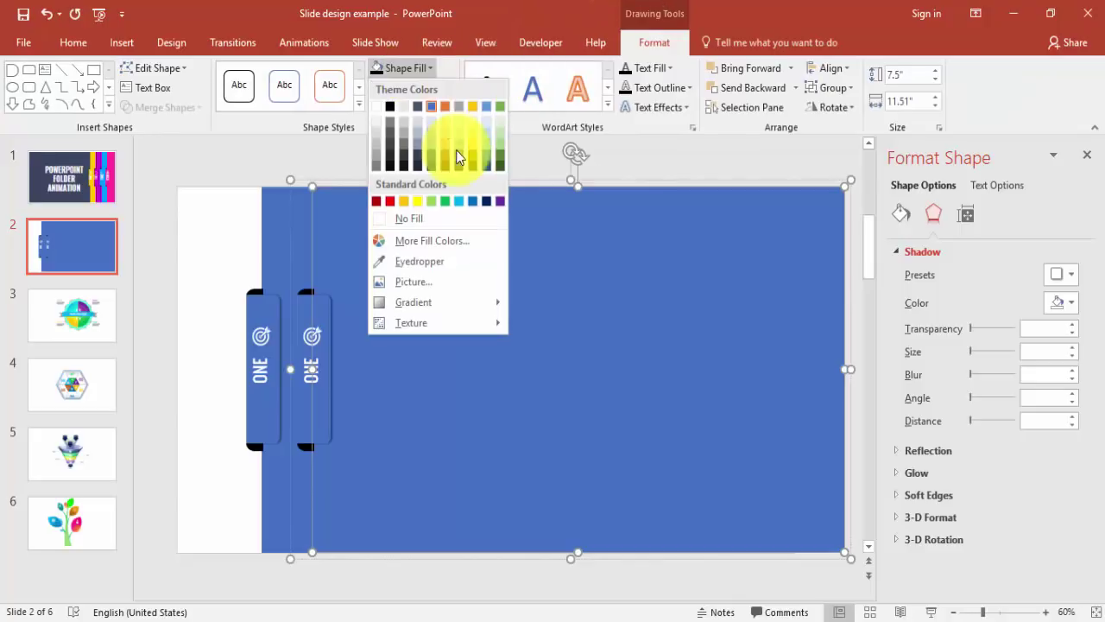
{"action": "left_click", "coordinate": [463, 205]}
{"action": "left_click", "coordinate": [311, 311]}
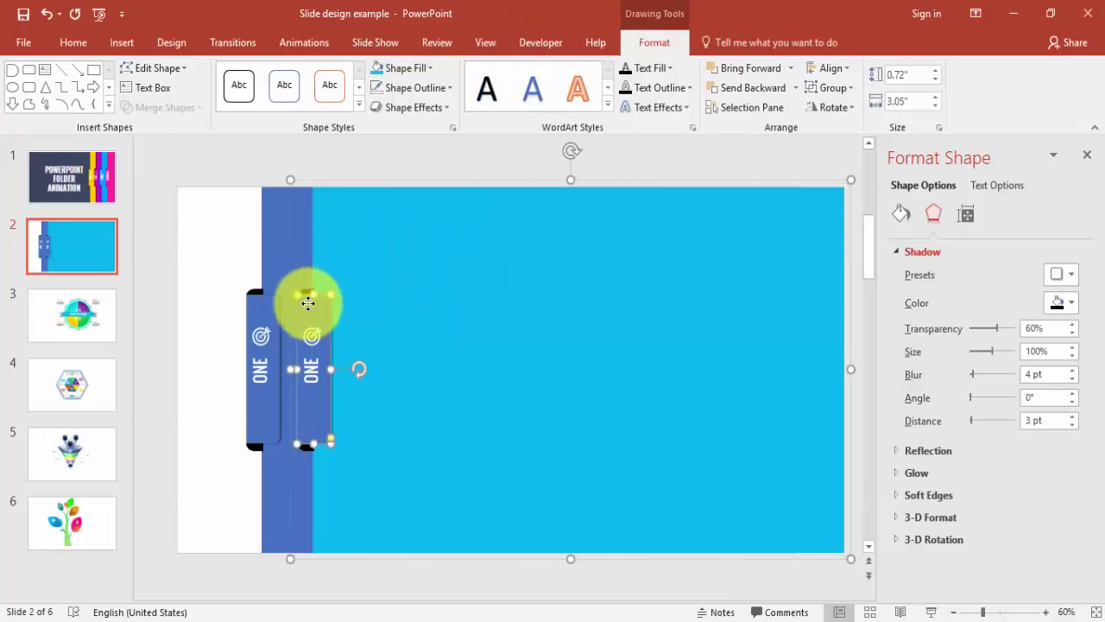
{"action": "left_click", "coordinate": [414, 69]}
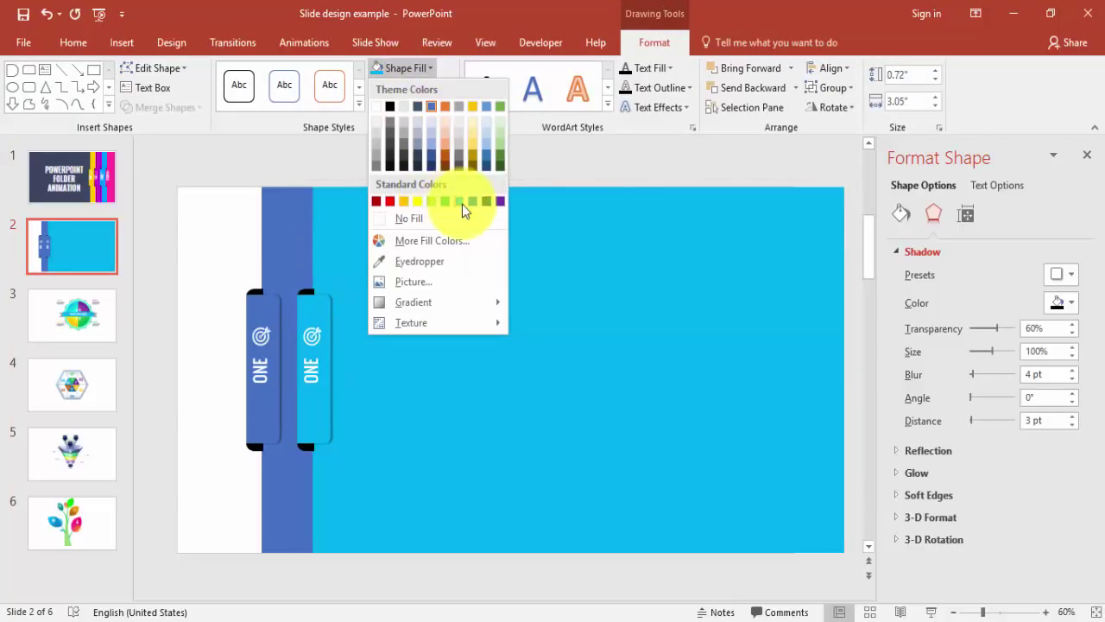
{"action": "left_click", "coordinate": [461, 204]}
{"action": "left_click", "coordinate": [202, 226]}
{"action": "left_click", "coordinate": [484, 297]}
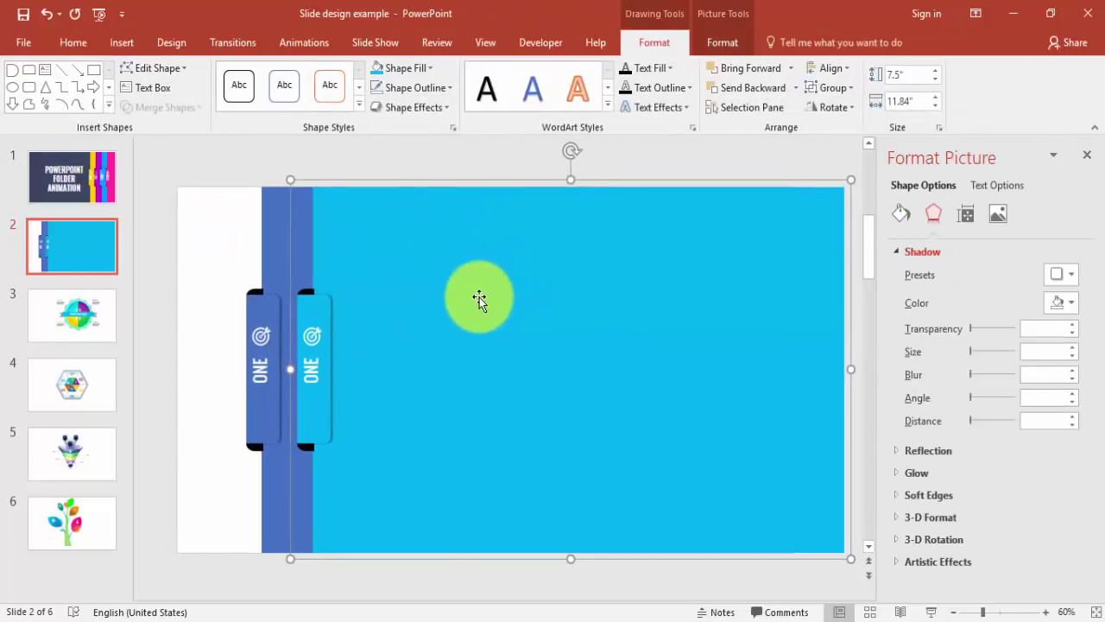
{"action": "mouse_move", "coordinate": [479, 297]}
{"action": "left_mouse_down"}
{"action": "mouse_move", "coordinate": [402, 340]}
{"action": "mouse_move", "coordinate": [466, 332]}
{"action": "mouse_move", "coordinate": [452, 305]}
{"action": "left_mouse_up"}
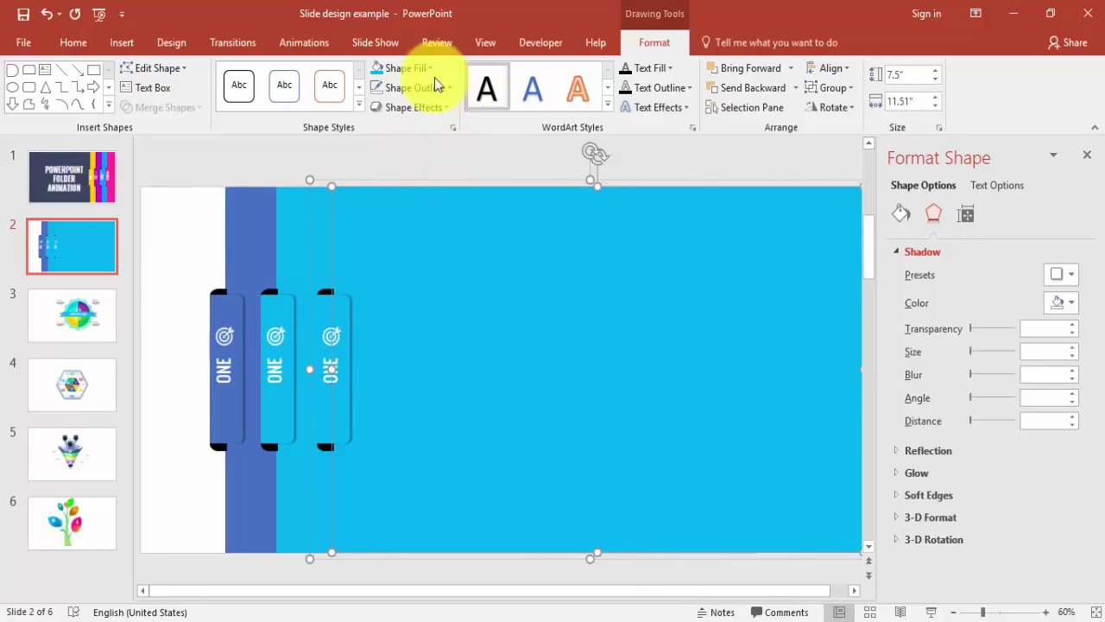
Step: Fill the third panel's rectangle and tab dark navy blue
{"action": "left_click", "coordinate": [404, 68]}
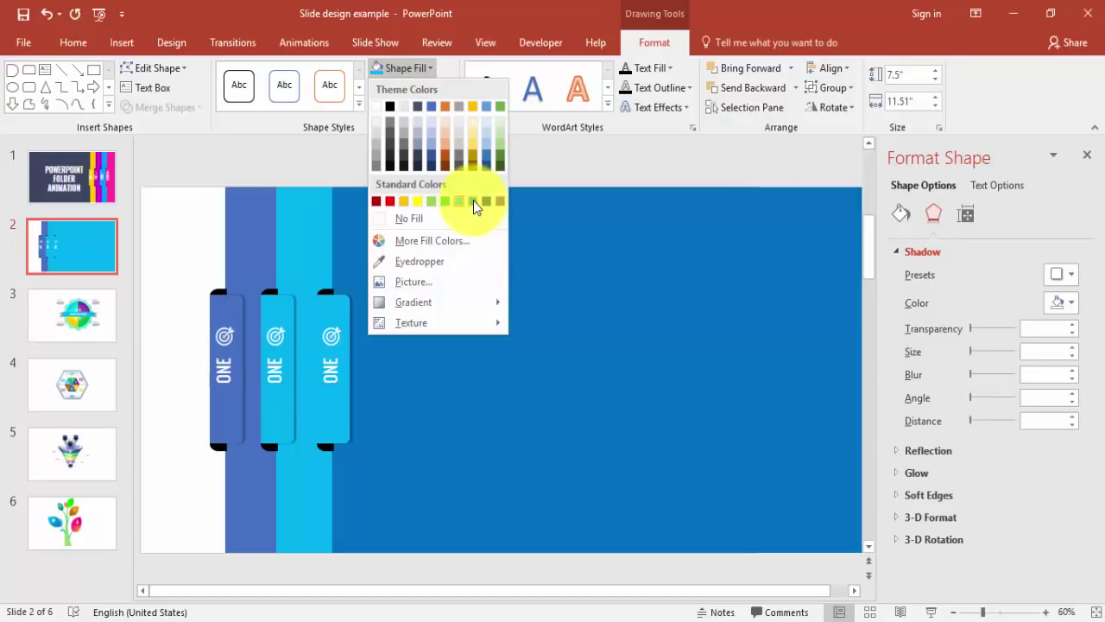
{"action": "left_click", "coordinate": [486, 201]}
{"action": "left_click", "coordinate": [345, 317]}
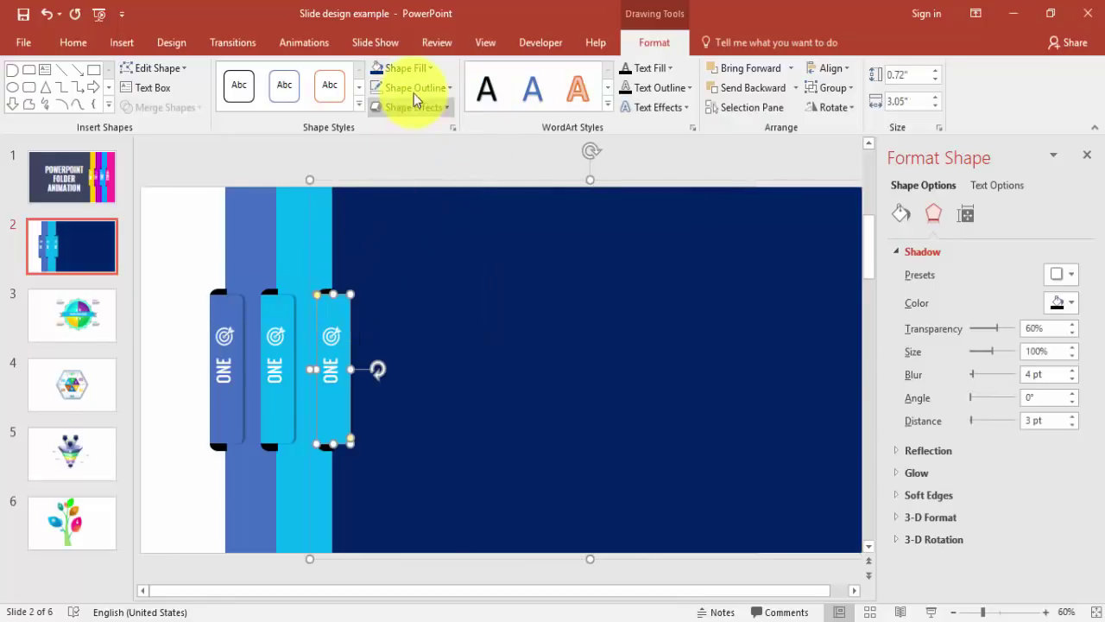
{"action": "left_click", "coordinate": [403, 73]}
{"action": "left_click", "coordinate": [490, 201]}
{"action": "left_click", "coordinate": [300, 165]}
Step: Duplicate the navy panel to the right and fill its rectangle and tab light green
{"action": "left_click", "coordinate": [433, 307]}
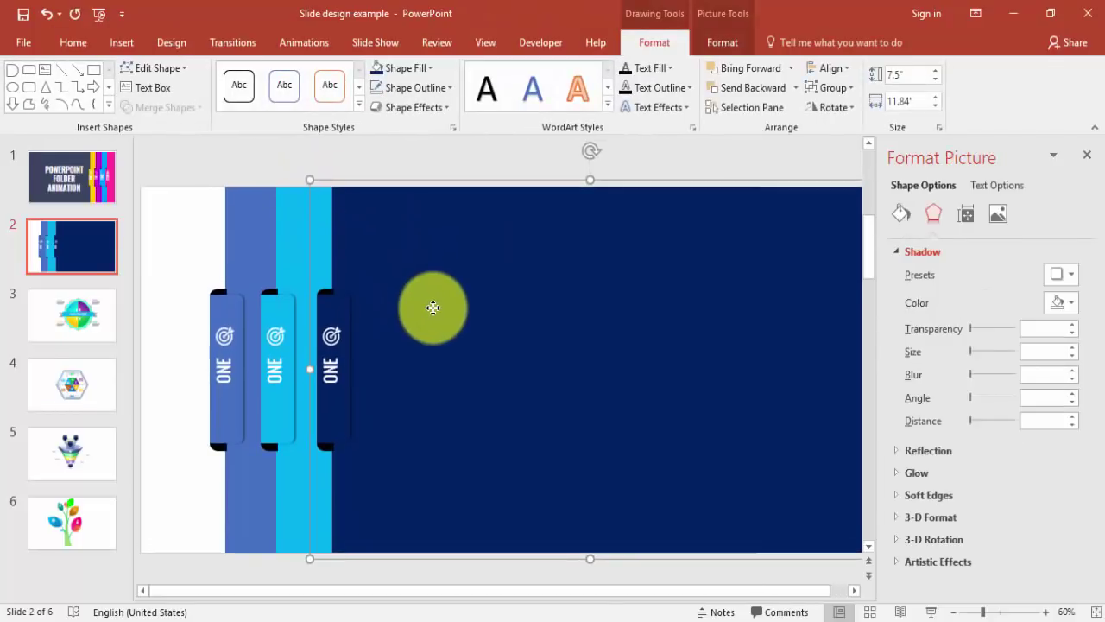
{"action": "left_click_drag", "start_coordinate": [415, 332], "coordinate": [462, 337]}
{"action": "left_click", "coordinate": [399, 170]}
{"action": "left_click", "coordinate": [475, 279]}
{"action": "left_click", "coordinate": [415, 69]}
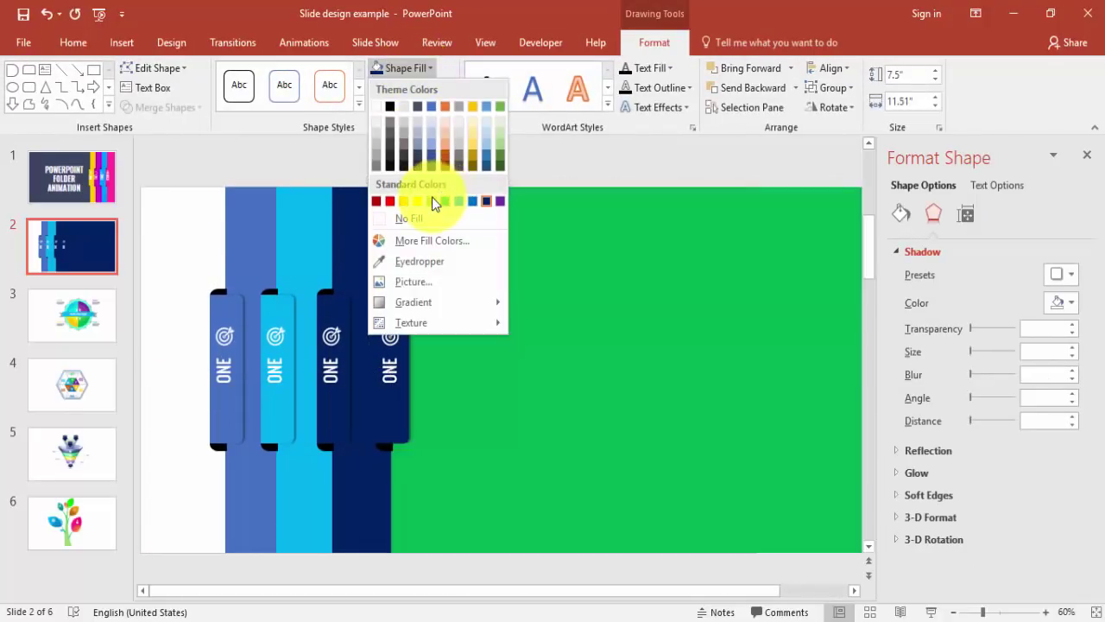
{"action": "left_click", "coordinate": [431, 198]}
{"action": "left_click", "coordinate": [394, 306]}
{"action": "left_click", "coordinate": [394, 271]}
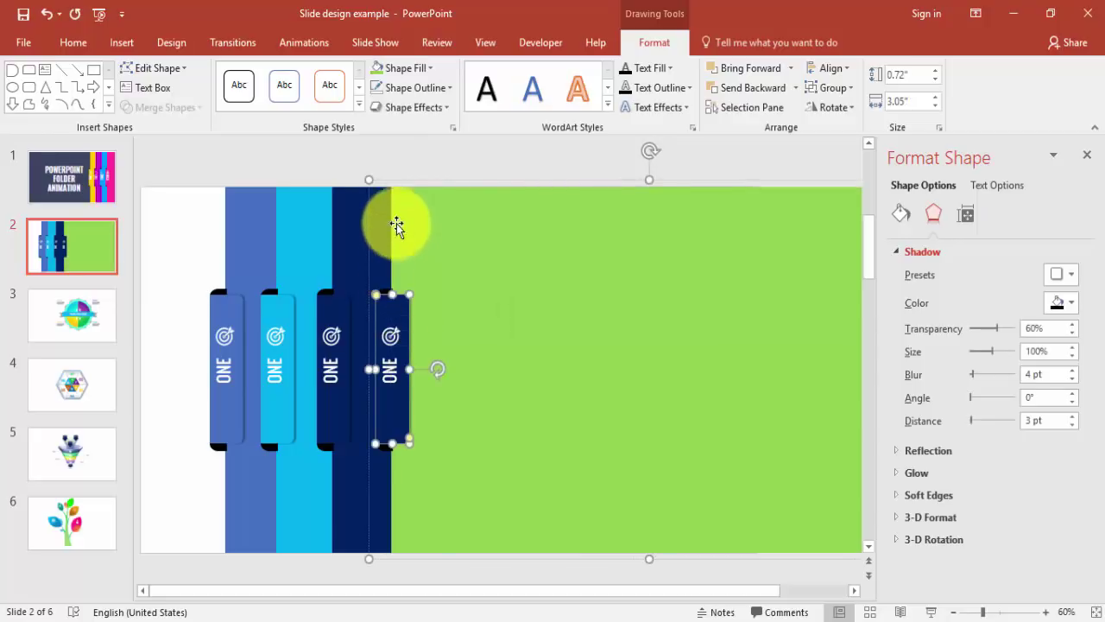
{"action": "left_click", "coordinate": [379, 73]}
{"action": "left_click", "coordinate": [406, 208]}
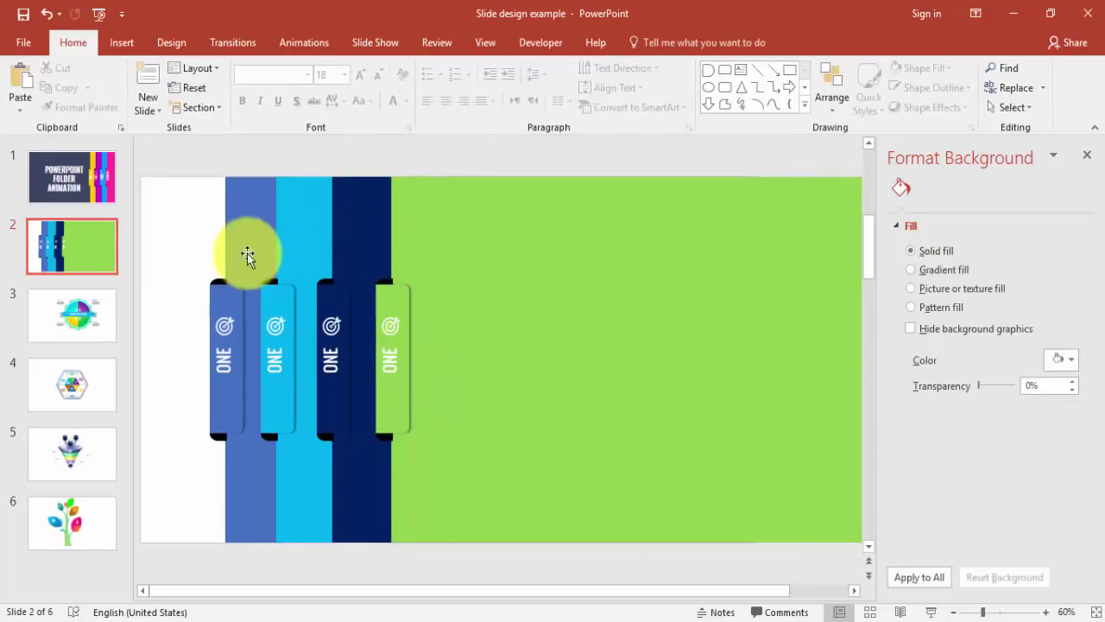
Step: Select the second tab's 'ONE' label text so it can be retyped as TWO
{"action": "left_click", "coordinate": [274, 363]}
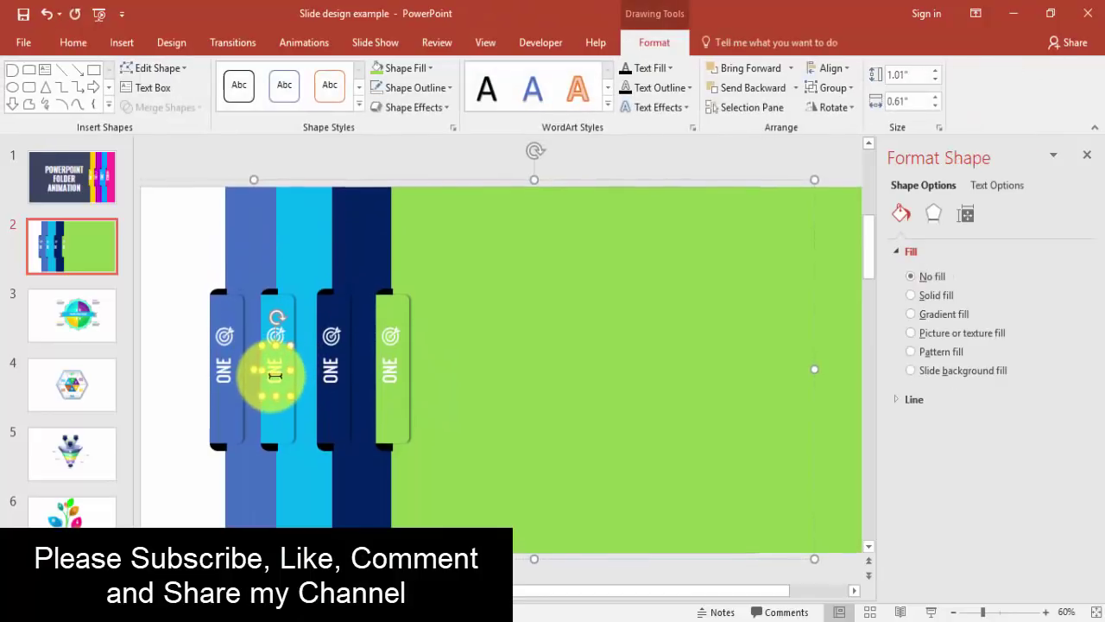
{"action": "double_click", "coordinate": [271, 360]}
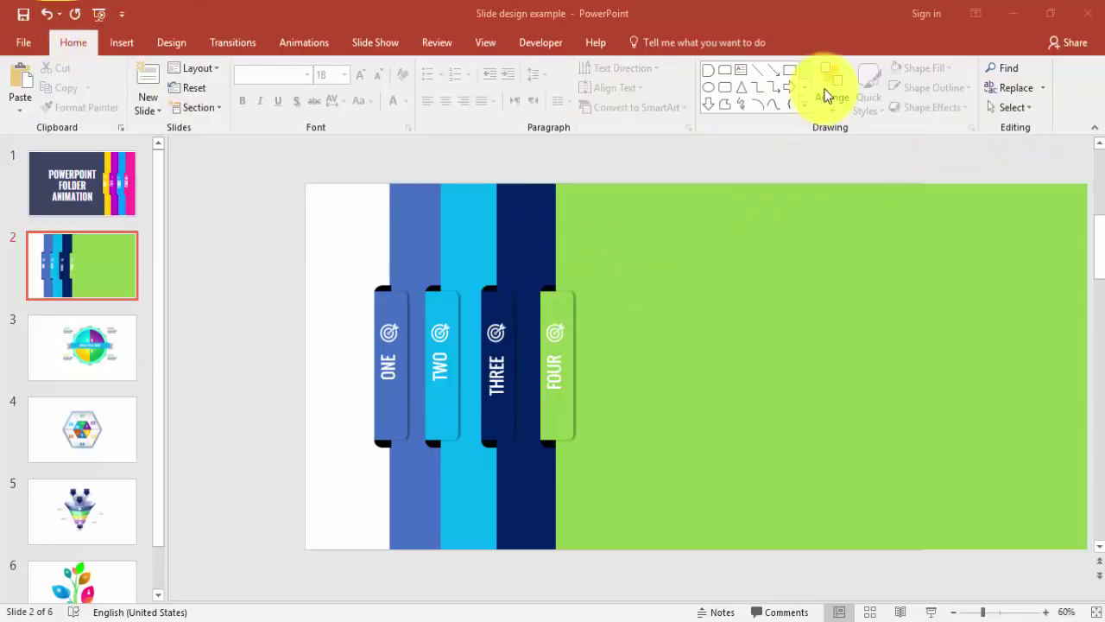
Step: Open the Selection Pane and collapse Groups 75, 67, 59 and 50 in the object list
{"action": "left_click", "coordinate": [1004, 106]}
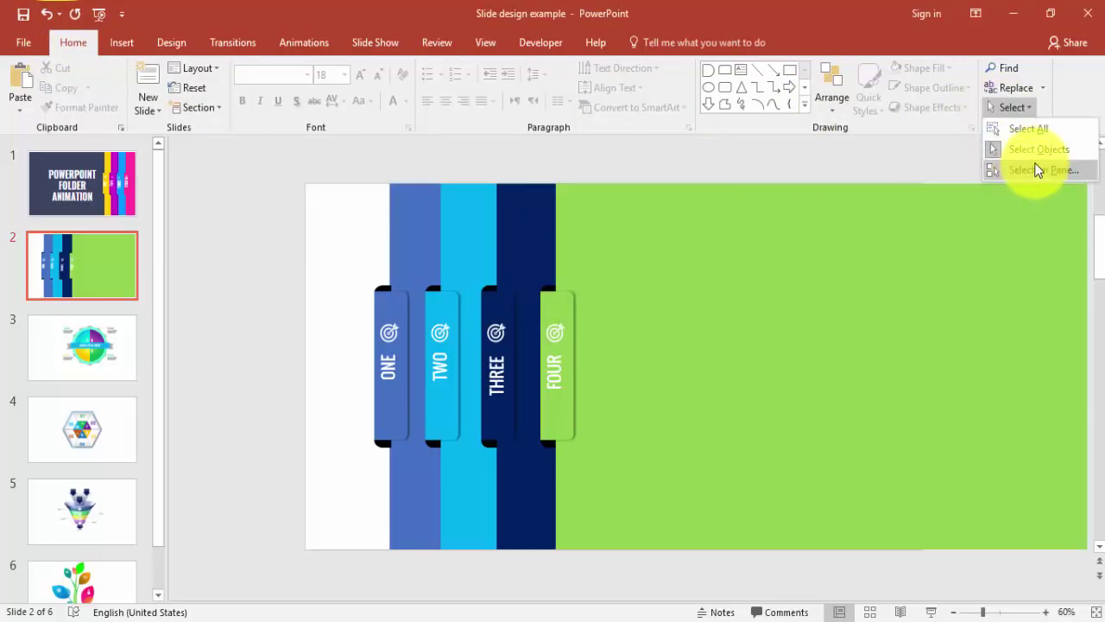
{"action": "left_click", "coordinate": [1032, 165]}
{"action": "left_click", "coordinate": [846, 217]}
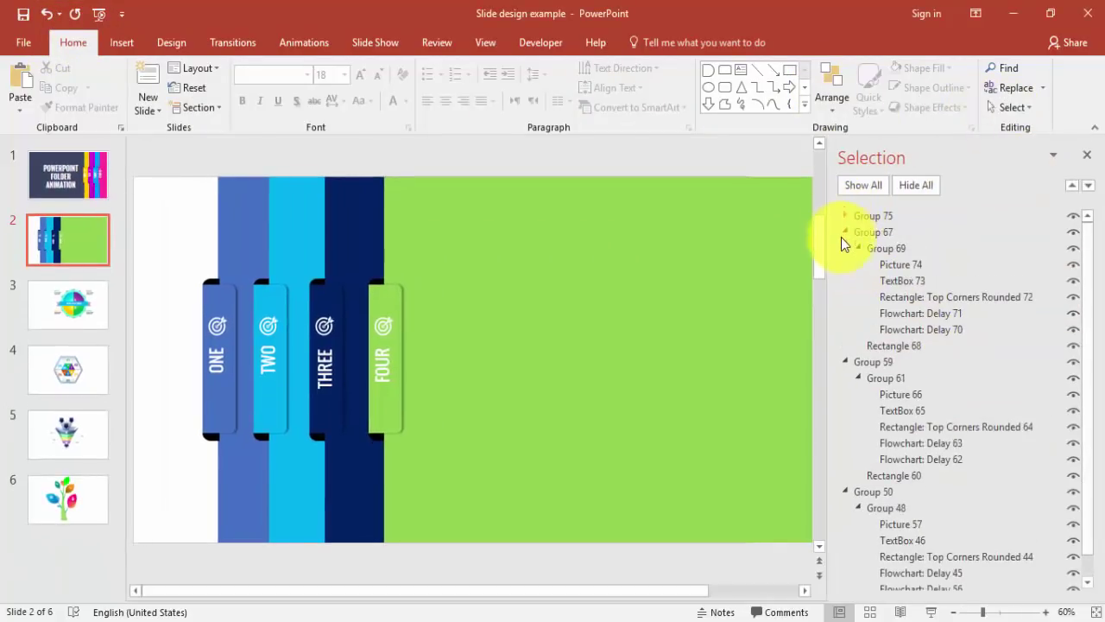
{"action": "left_click", "coordinate": [846, 232]}
{"action": "left_click", "coordinate": [845, 248]}
{"action": "left_click", "coordinate": [844, 264]}
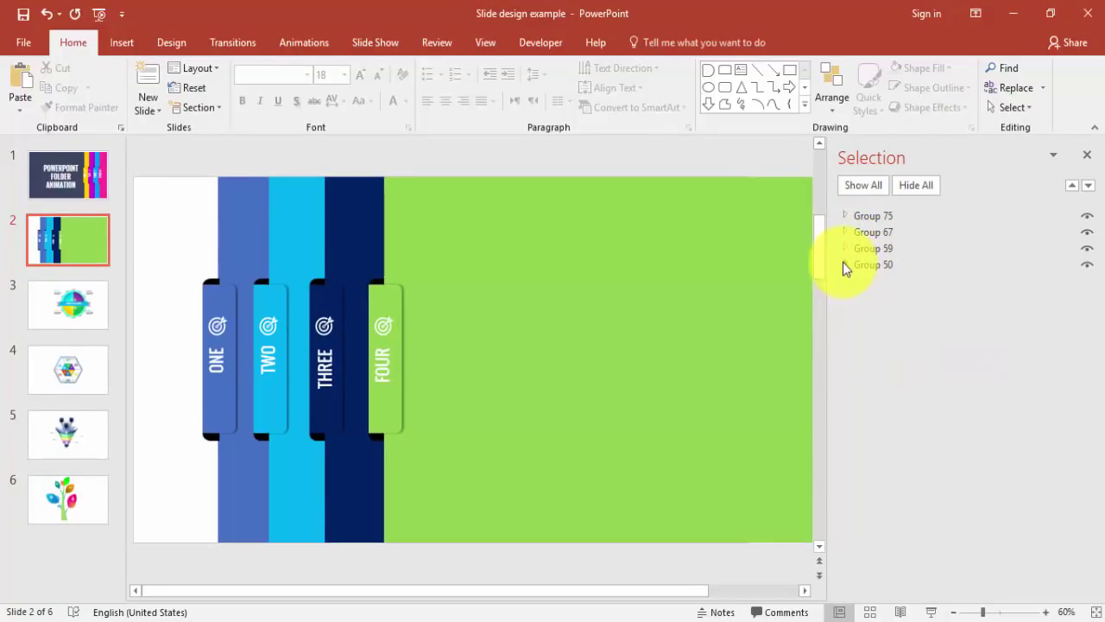
Step: Hide Groups 59, 67 and 75, leaving only the blue ONE folder panel visible
{"action": "left_click_drag", "start_coordinate": [228, 240], "coordinate": [366, 235]}
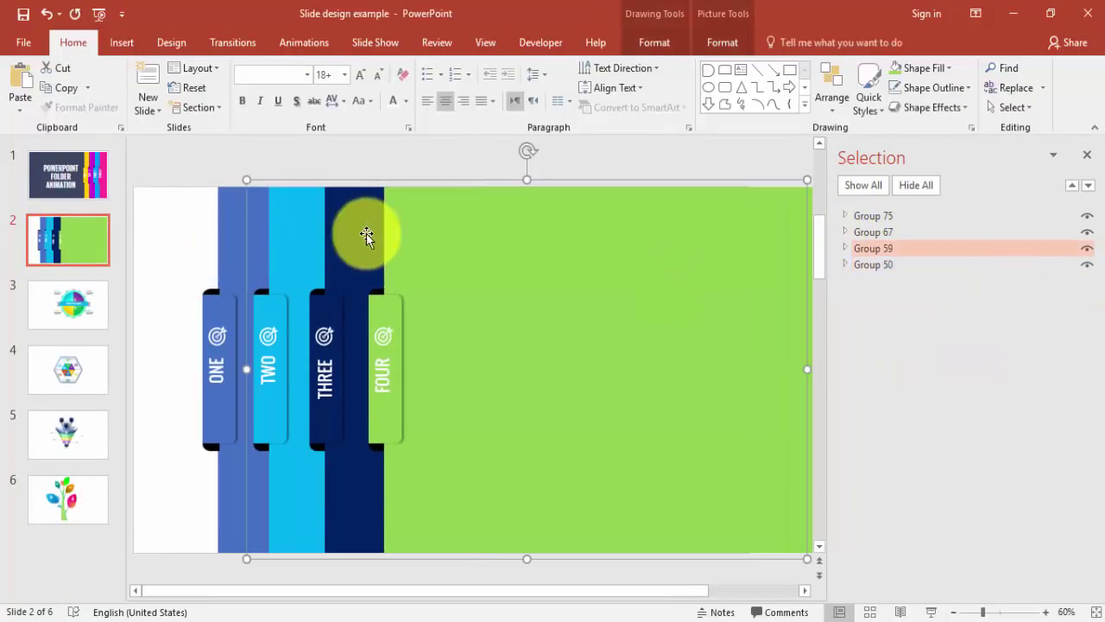
{"action": "left_click", "coordinate": [1087, 248]}
{"action": "left_click", "coordinate": [1087, 264]}
{"action": "left_click", "coordinate": [1087, 264]}
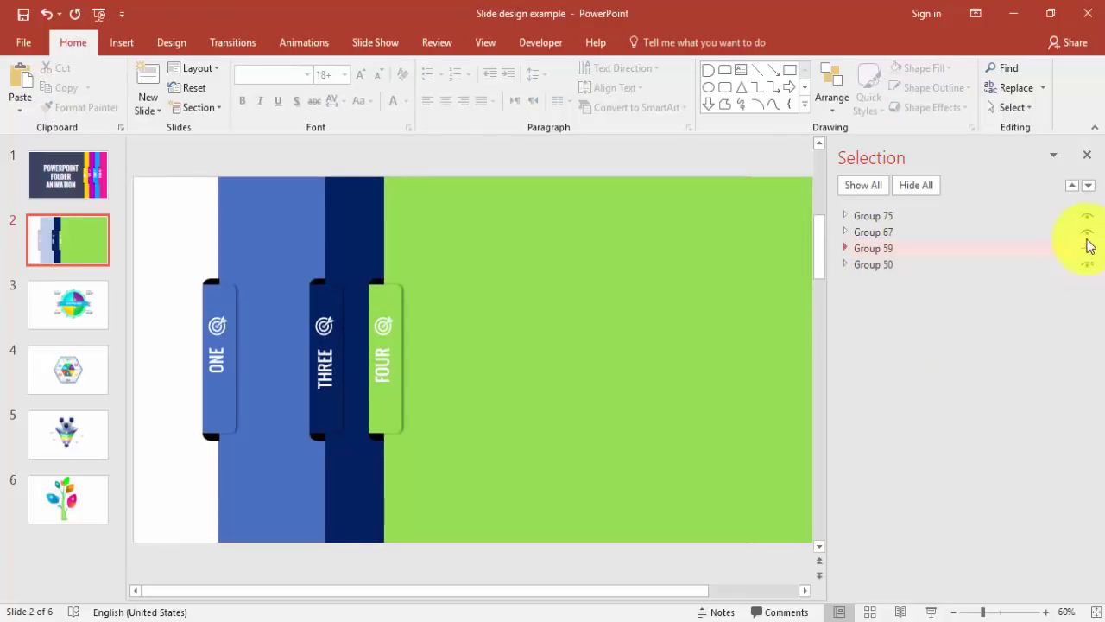
{"action": "left_click", "coordinate": [1087, 232]}
{"action": "left_click", "coordinate": [1087, 215]}
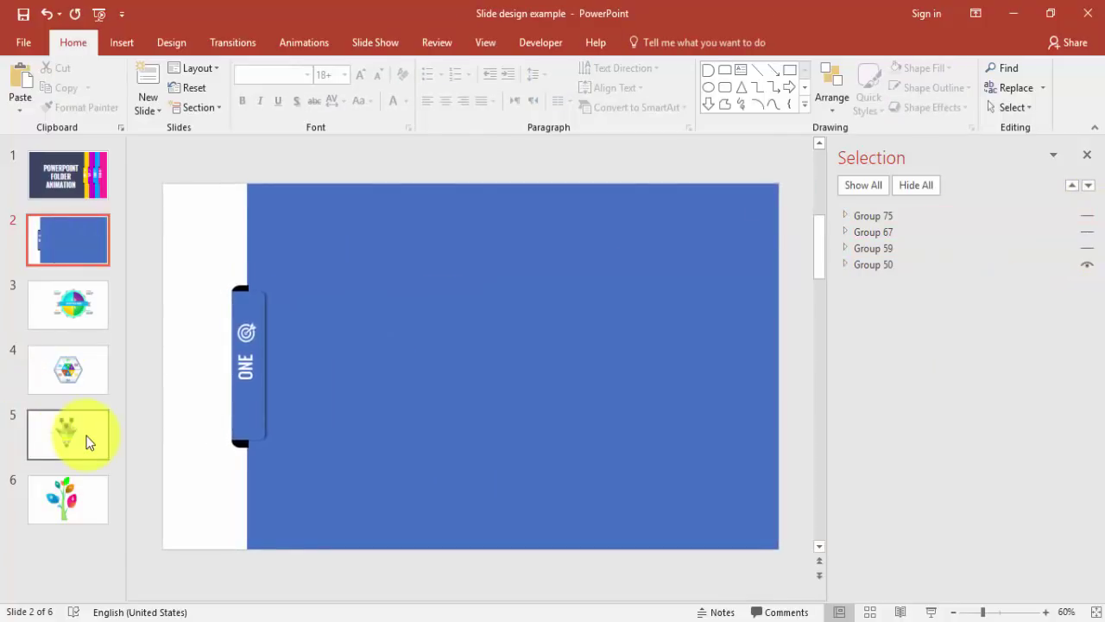
Step: Paste slide 3's circular infographic onto slide 2 and drag it onto the blue ONE panel
{"action": "left_click", "coordinate": [69, 370]}
{"action": "left_click", "coordinate": [71, 310]}
{"action": "left_click", "coordinate": [566, 349]}
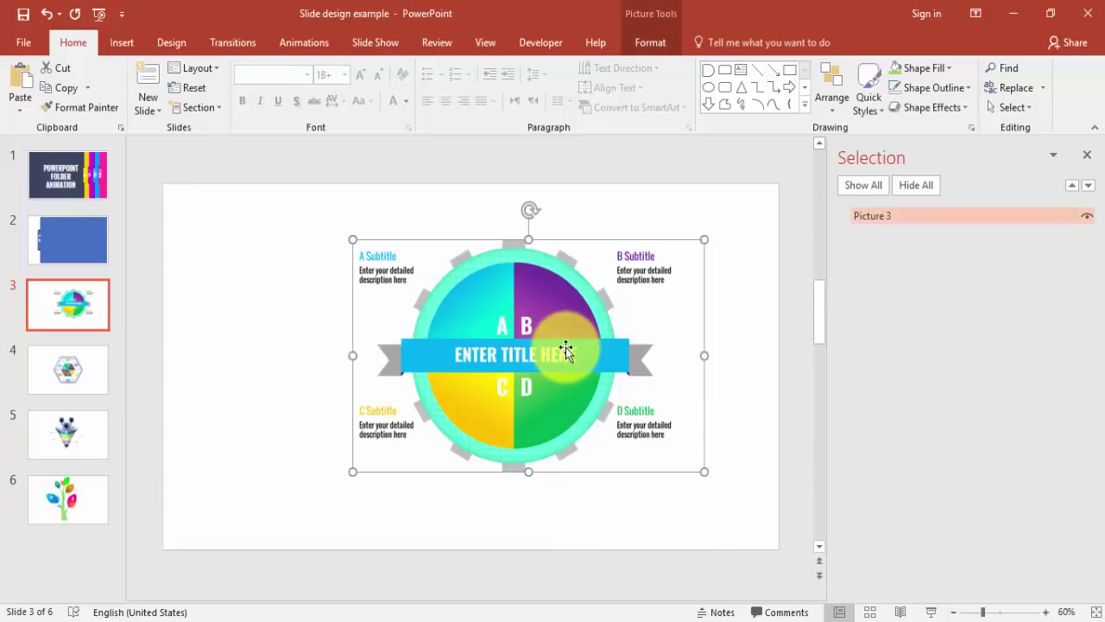
{"action": "left_click", "coordinate": [74, 256]}
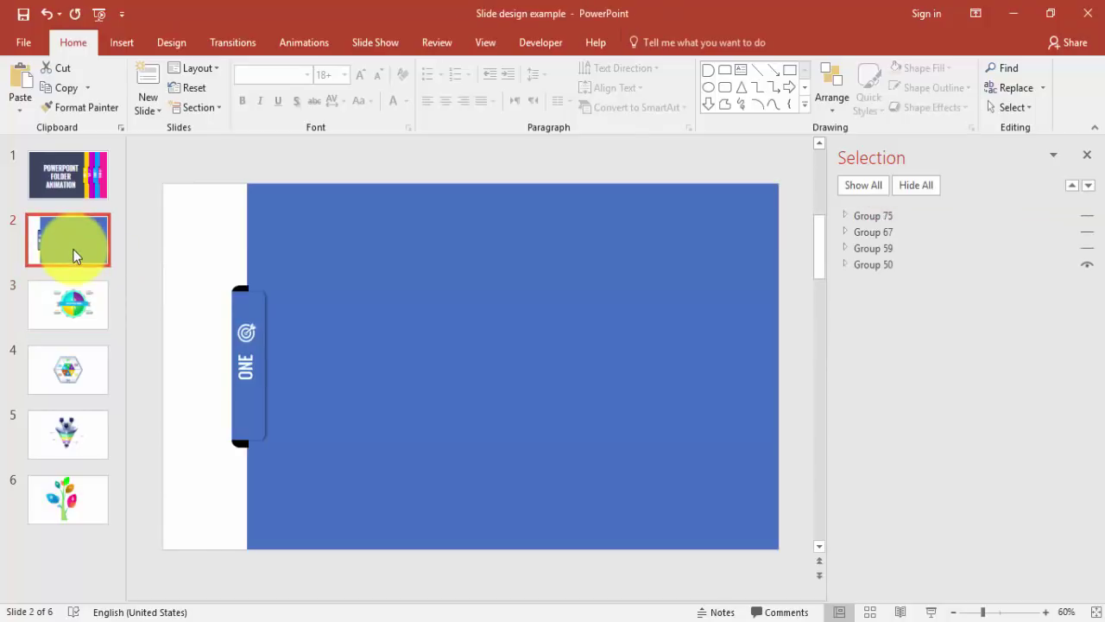
{"action": "key", "text": "ctrl+v"}
{"action": "left_click_drag", "start_coordinate": [531, 351], "coordinate": [465, 350]}
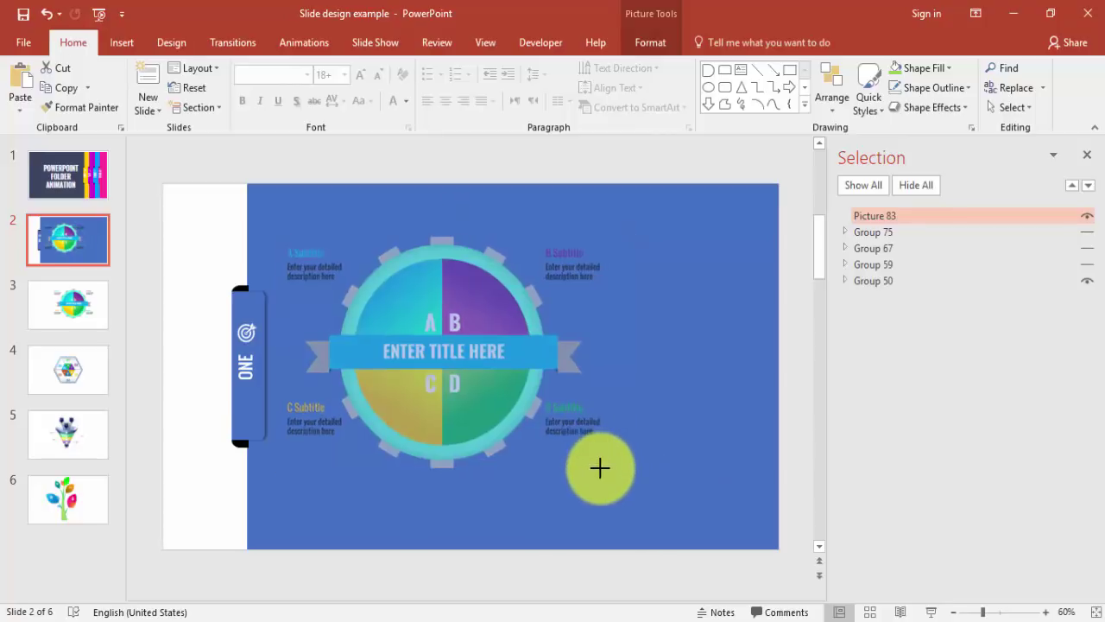